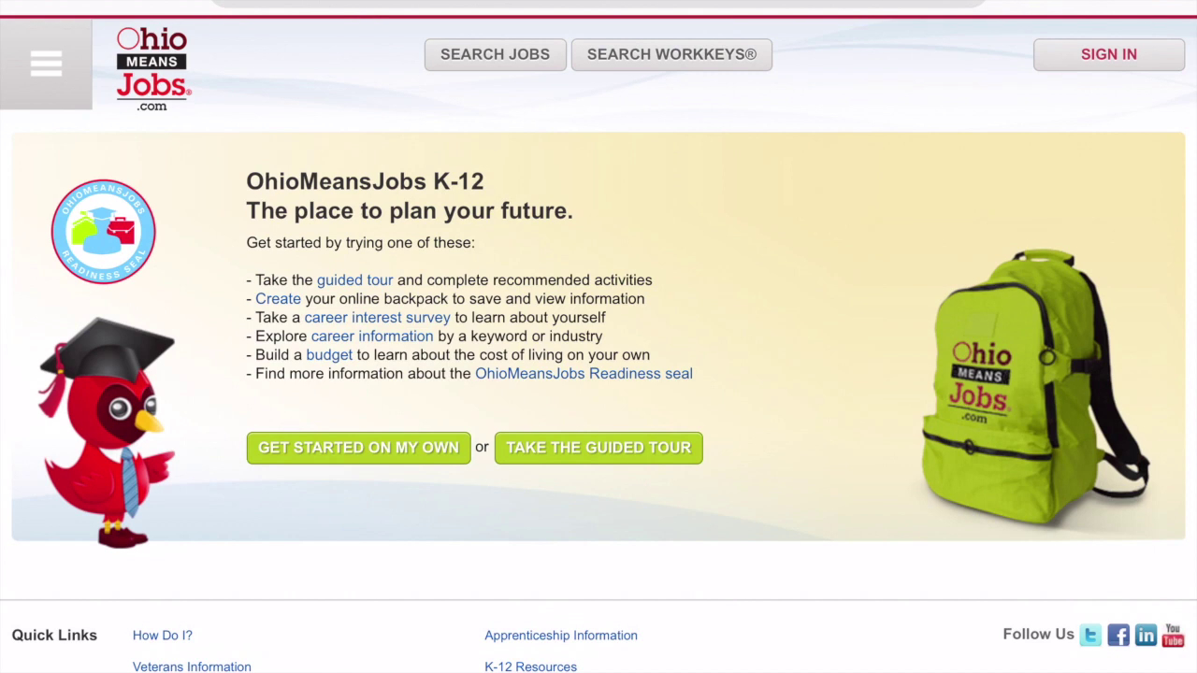
Go to the Explore It section from the site's hamburger menu
{"action": "right_click", "coordinate": [46, 63]}
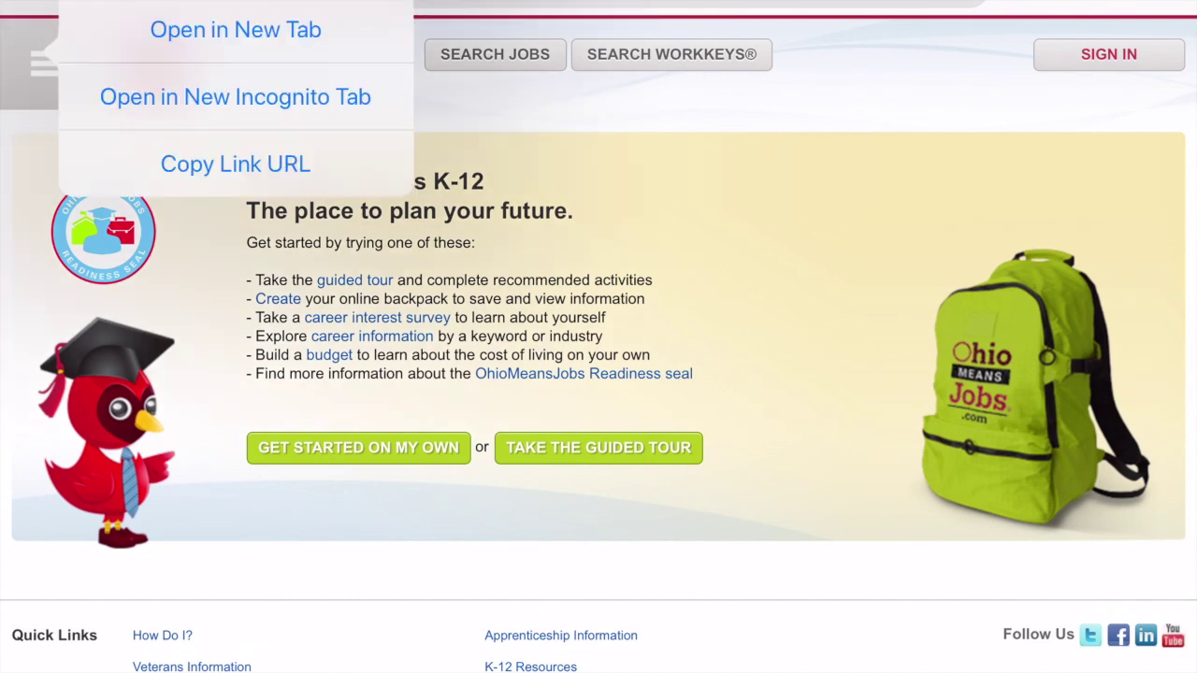
{"action": "left_click", "coordinate": [46, 63]}
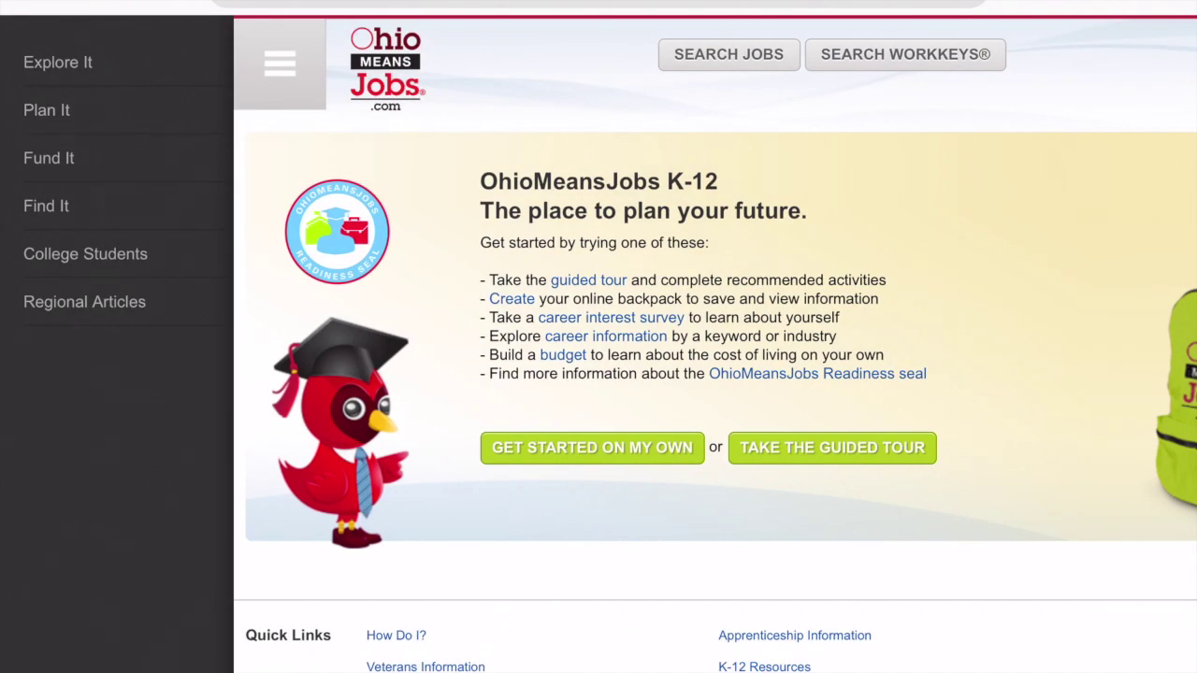
{"action": "left_click", "coordinate": [57, 62]}
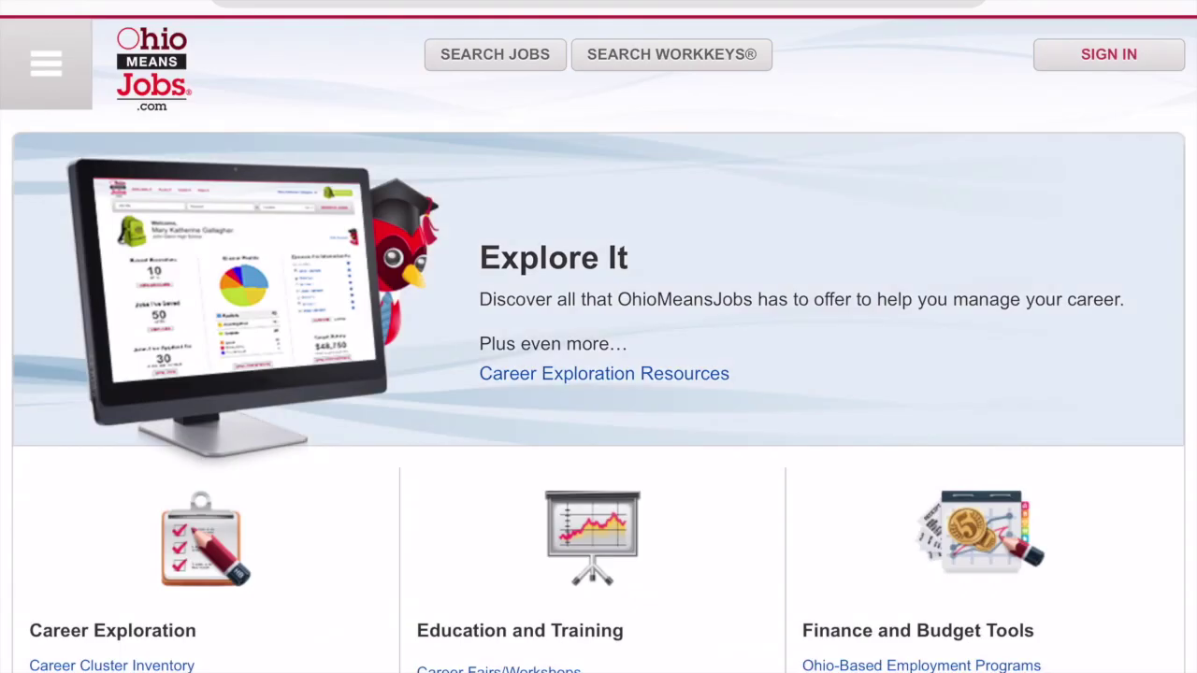
Scroll down to Career Exploration and open the Occupation Search page
{"action": "scroll", "coordinate": [599, 337], "scroll_direction": "down", "scroll_amount": 5}
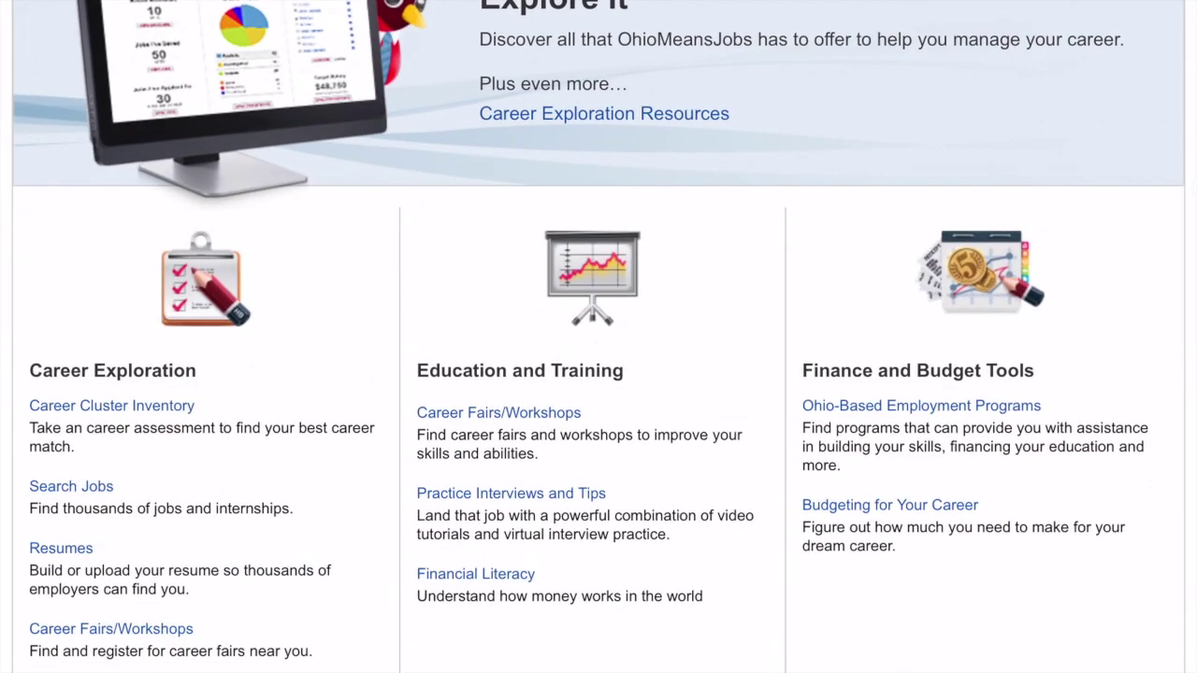
{"action": "scroll", "coordinate": [599, 337], "scroll_direction": "down", "scroll_amount": 10}
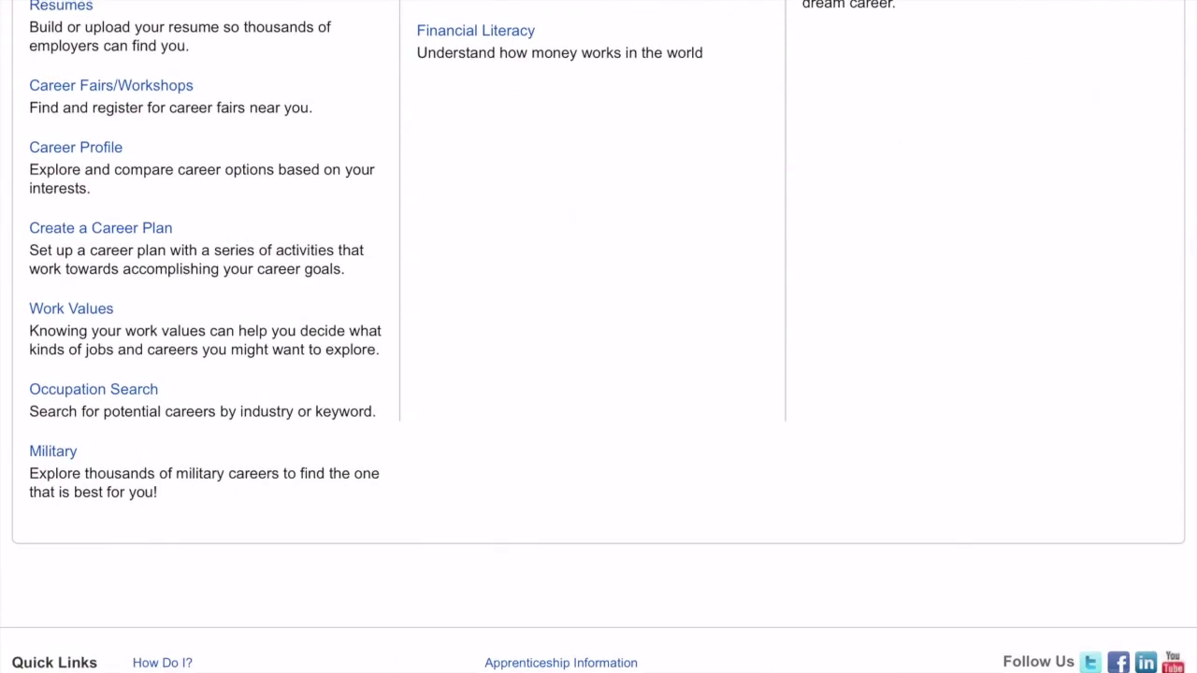
{"action": "double_click", "coordinate": [190, 412]}
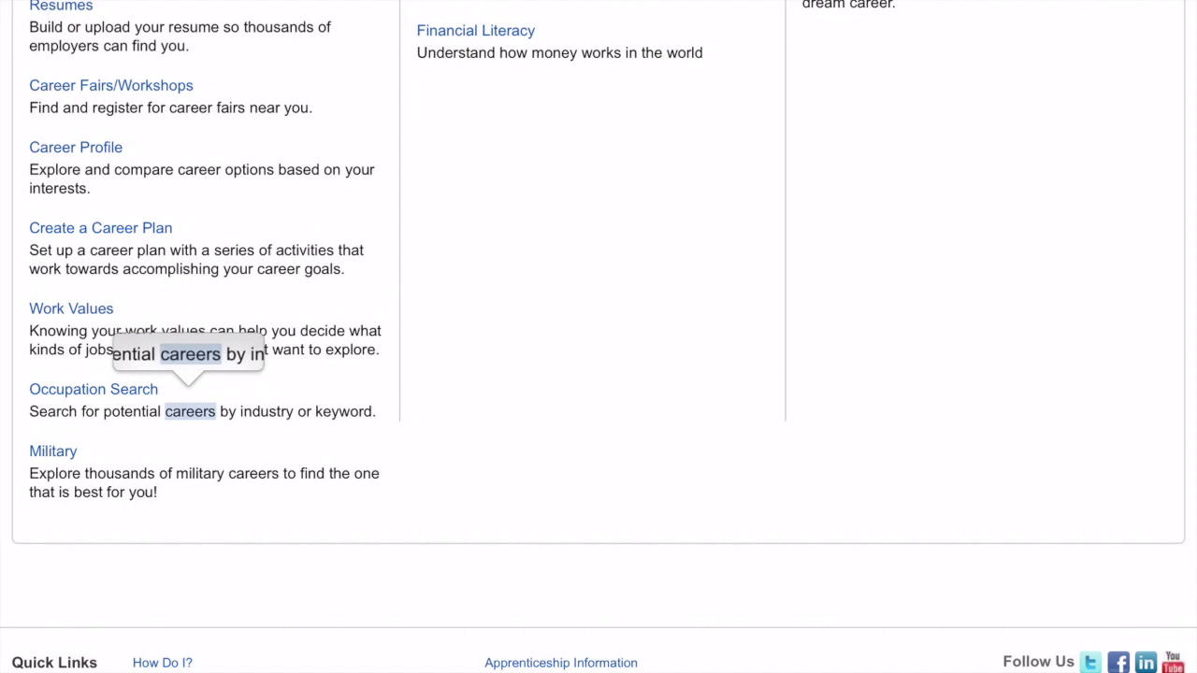
{"action": "double_click", "coordinate": [53, 411]}
{"action": "double_click", "coordinate": [190, 411]}
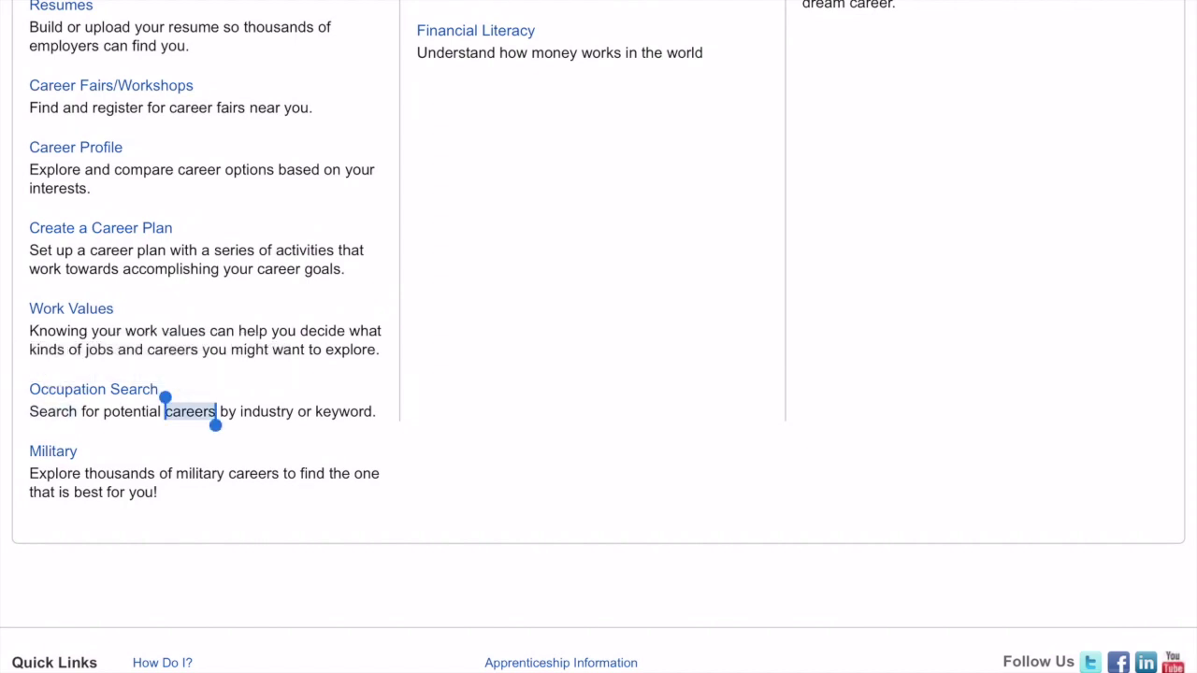
{"action": "left_click", "coordinate": [94, 389]}
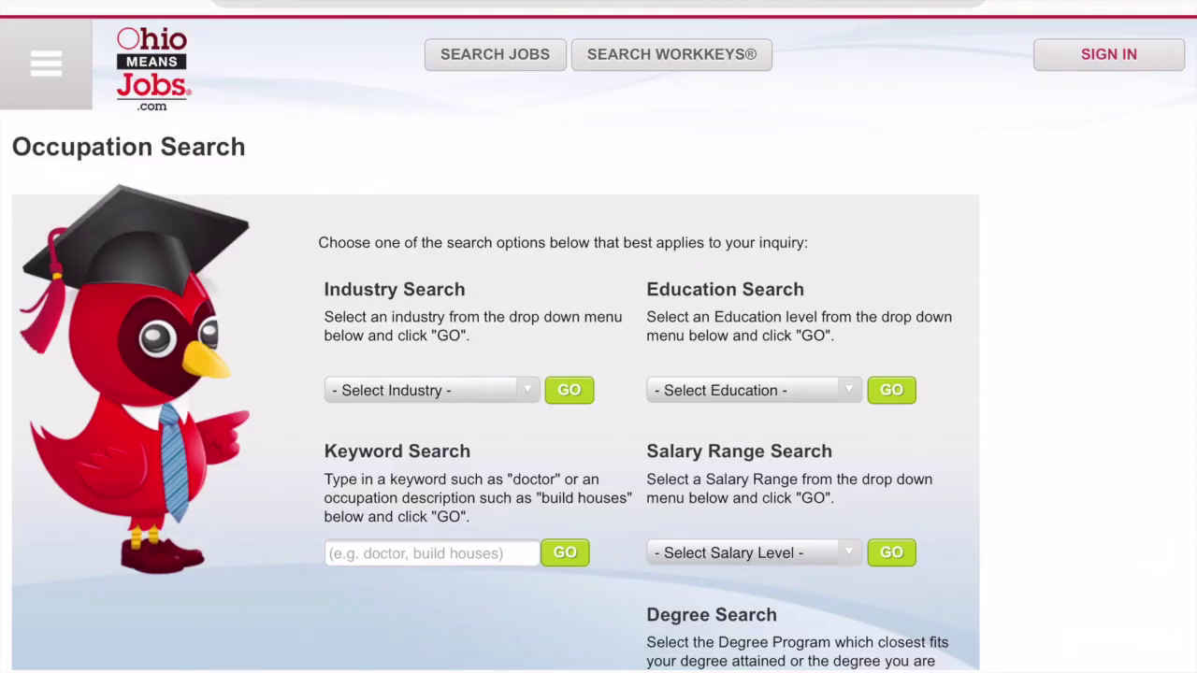
Run a keyword search for 'Animals' to list the 30 matching careers
{"action": "left_click", "coordinate": [432, 553]}
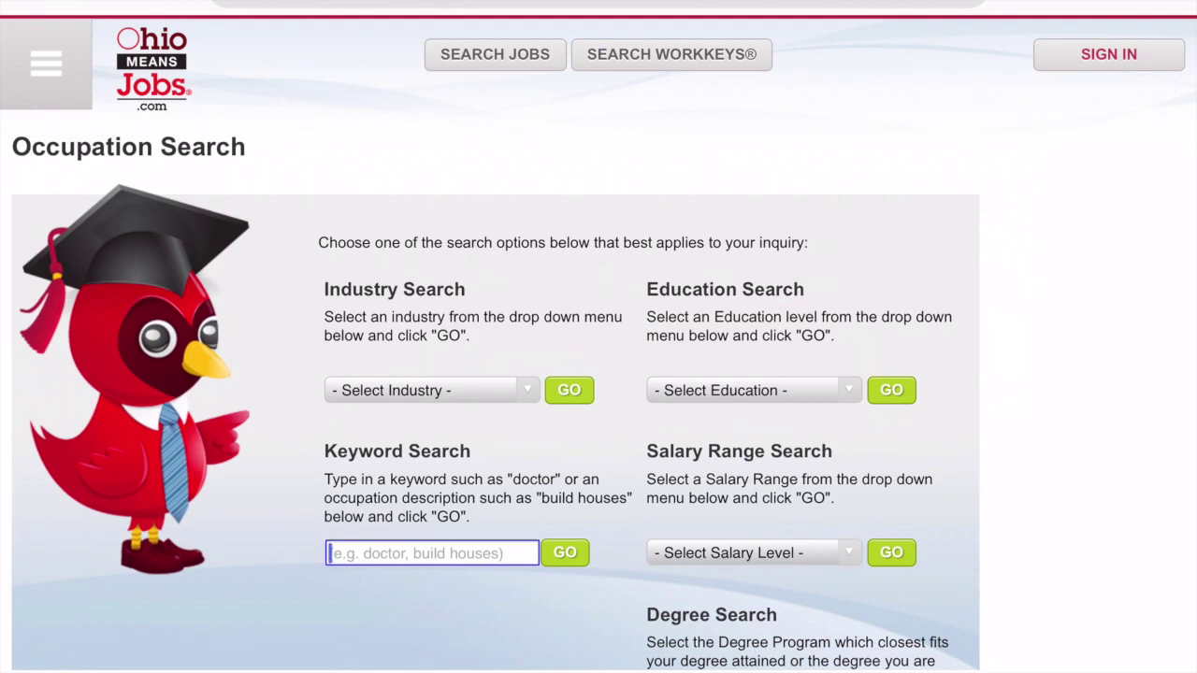
{"action": "type", "text": "Animals"}
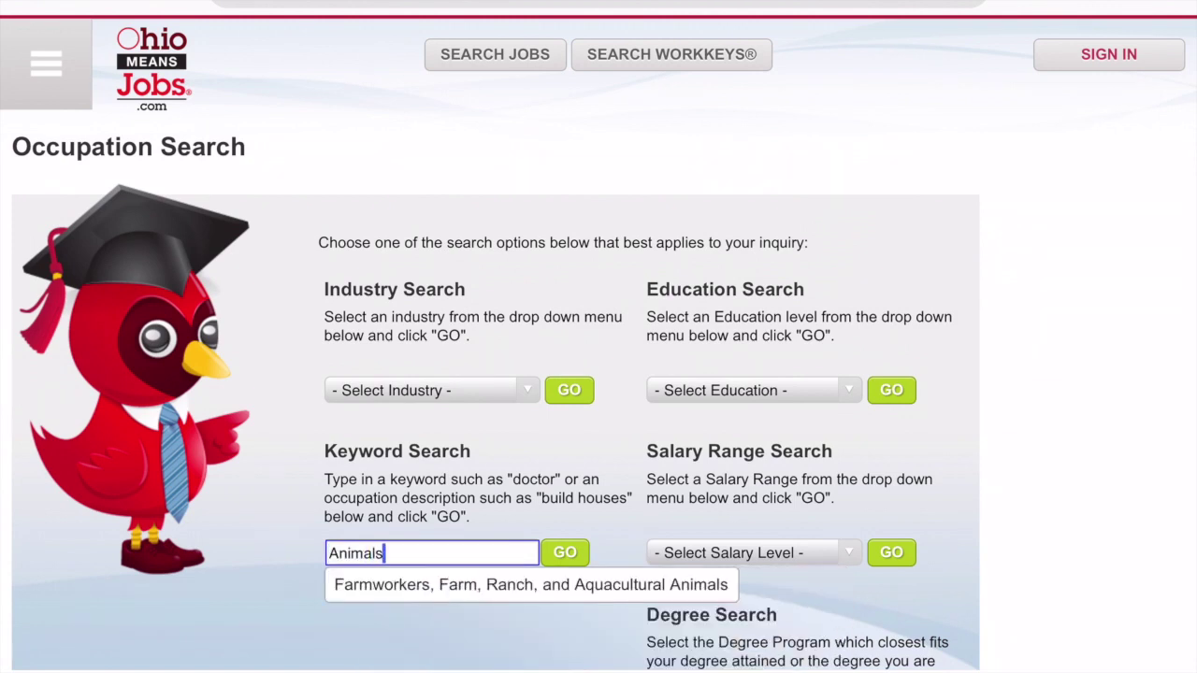
{"action": "key", "text": "Tab"}
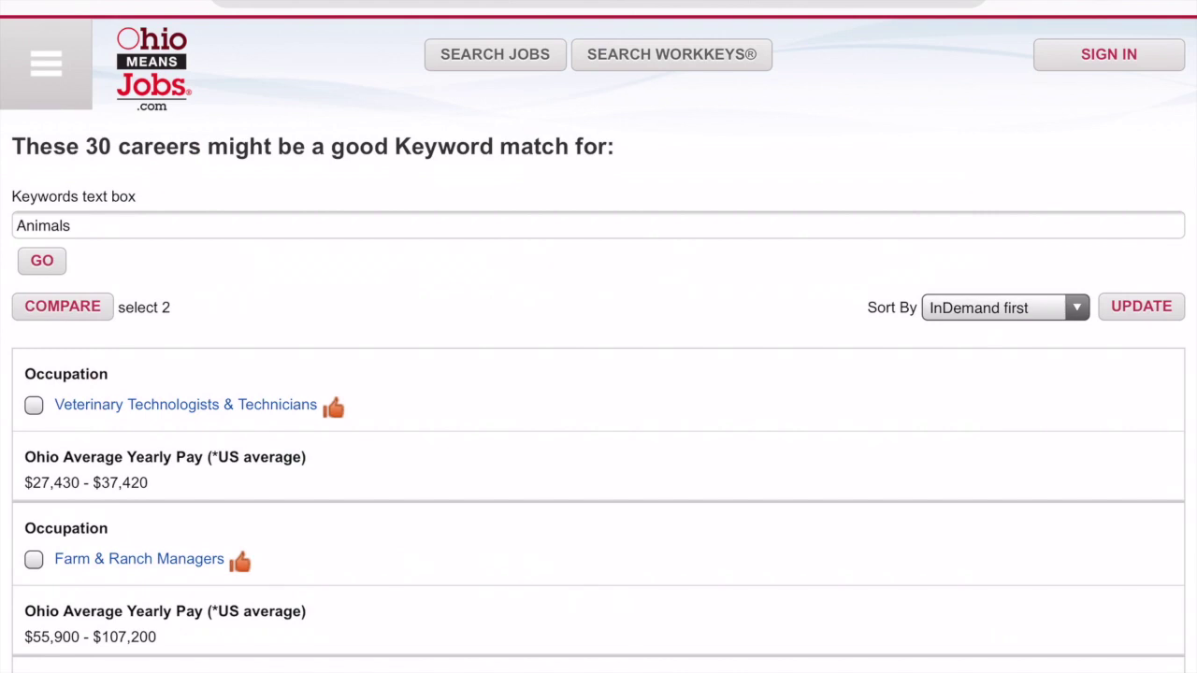
{"action": "scroll", "coordinate": [599, 374], "scroll_direction": "down", "scroll_amount": 10}
Scroll through the Health Care & Counseling occupation results toward Urologists
{"action": "scroll", "coordinate": [599, 374], "scroll_direction": "down", "scroll_amount": 12}
{"action": "scroll", "coordinate": [599, 374], "scroll_direction": "down", "scroll_amount": 5}
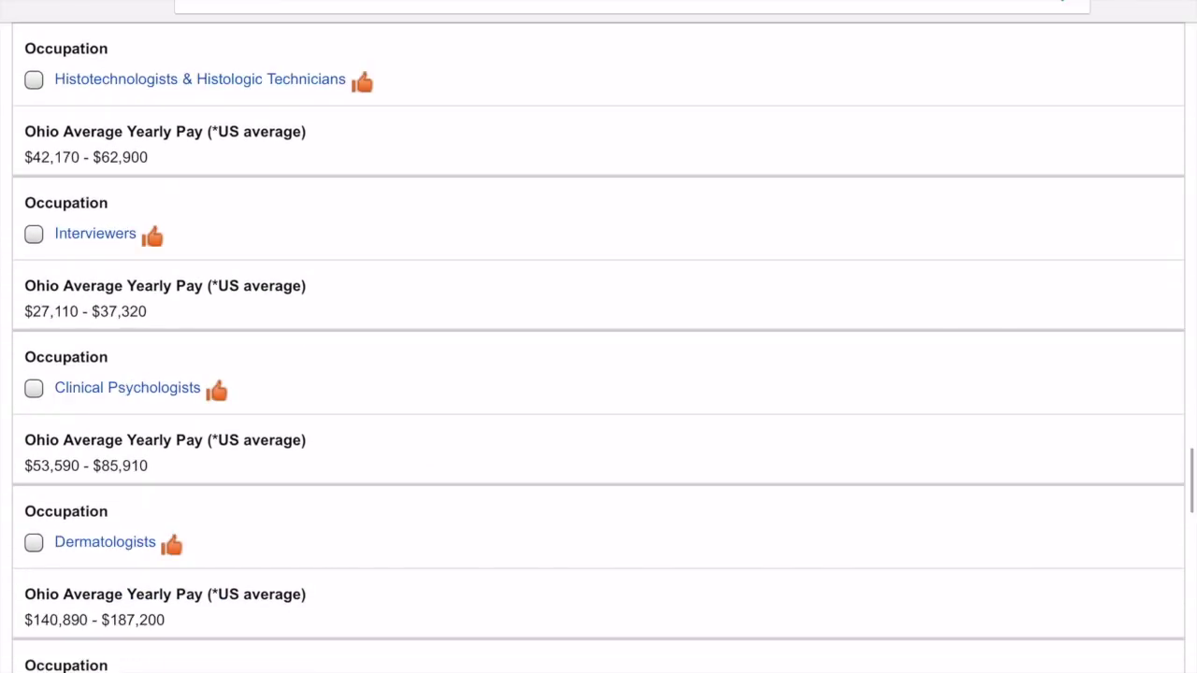
{"action": "scroll", "coordinate": [598, 374], "scroll_direction": "up", "scroll_amount": 20}
{"action": "scroll", "coordinate": [598, 374], "scroll_direction": "up", "scroll_amount": 20}
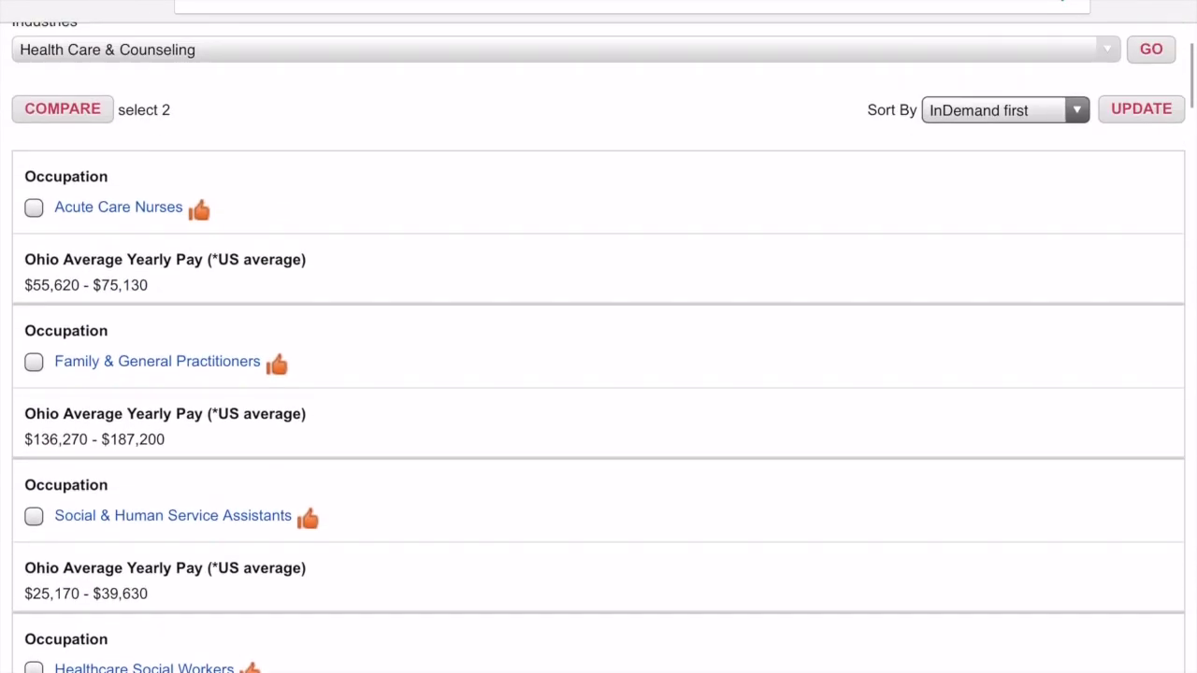
{"action": "scroll", "coordinate": [598, 374], "scroll_direction": "up", "scroll_amount": 3}
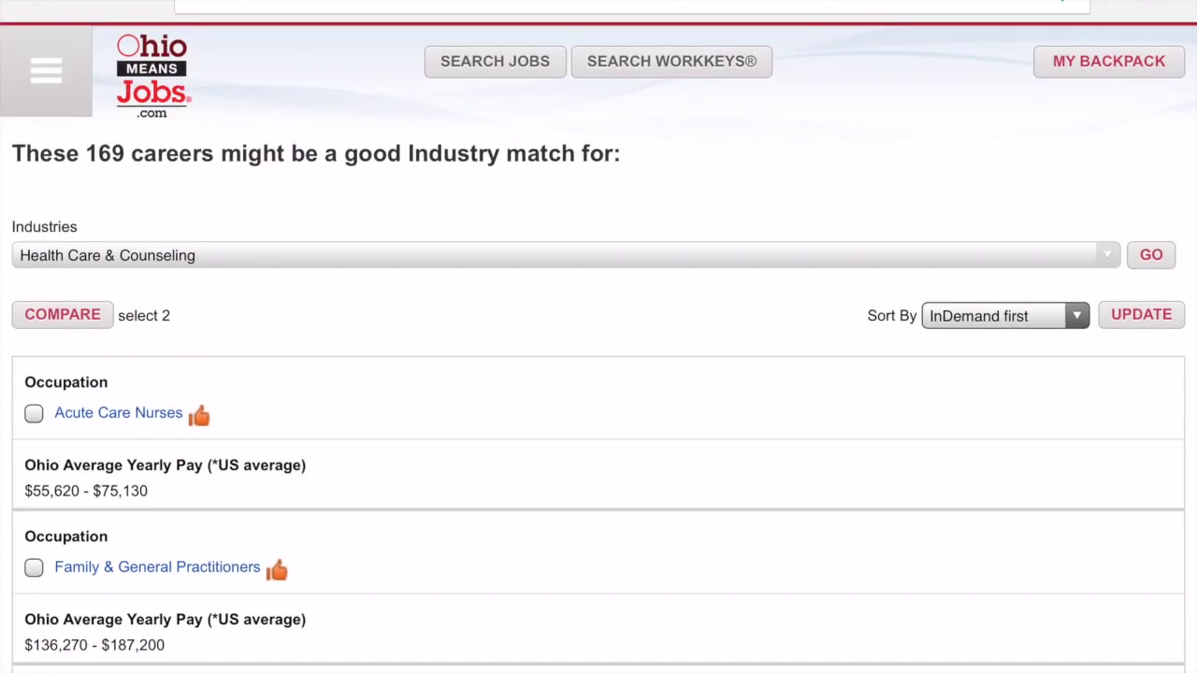
{"action": "scroll", "coordinate": [599, 374], "scroll_direction": "down", "scroll_amount": 5}
{"action": "scroll", "coordinate": [598, 374], "scroll_direction": "up", "scroll_amount": 1}
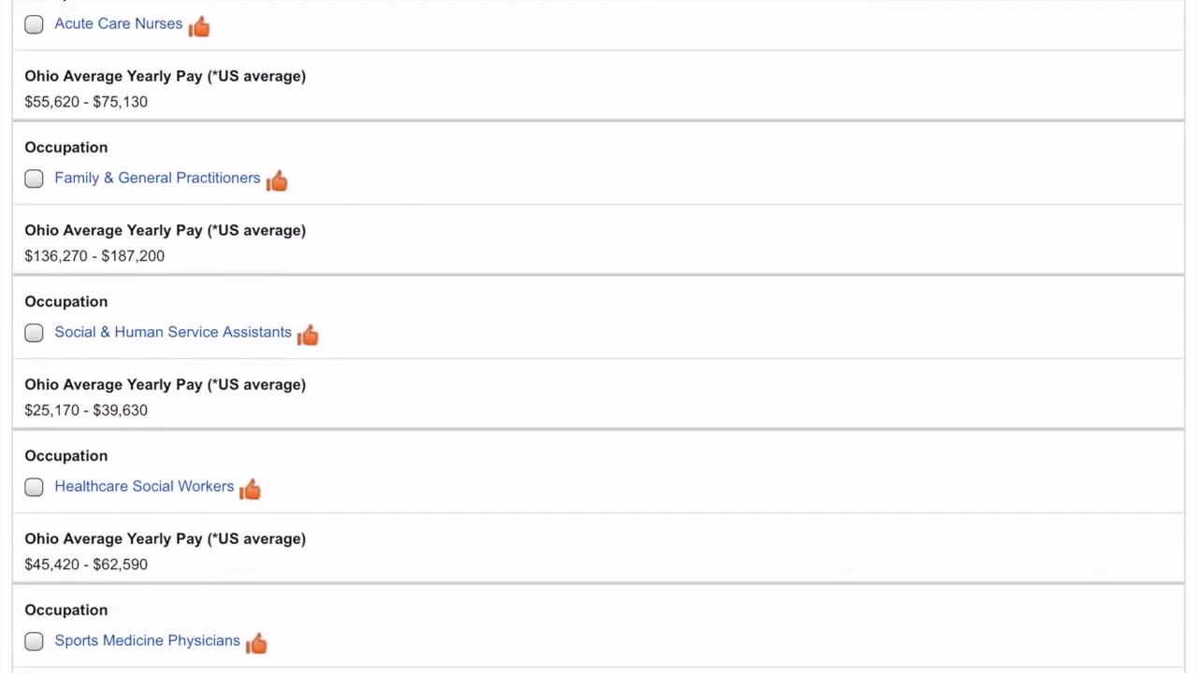
{"action": "scroll", "coordinate": [599, 374], "scroll_direction": "down", "scroll_amount": 2}
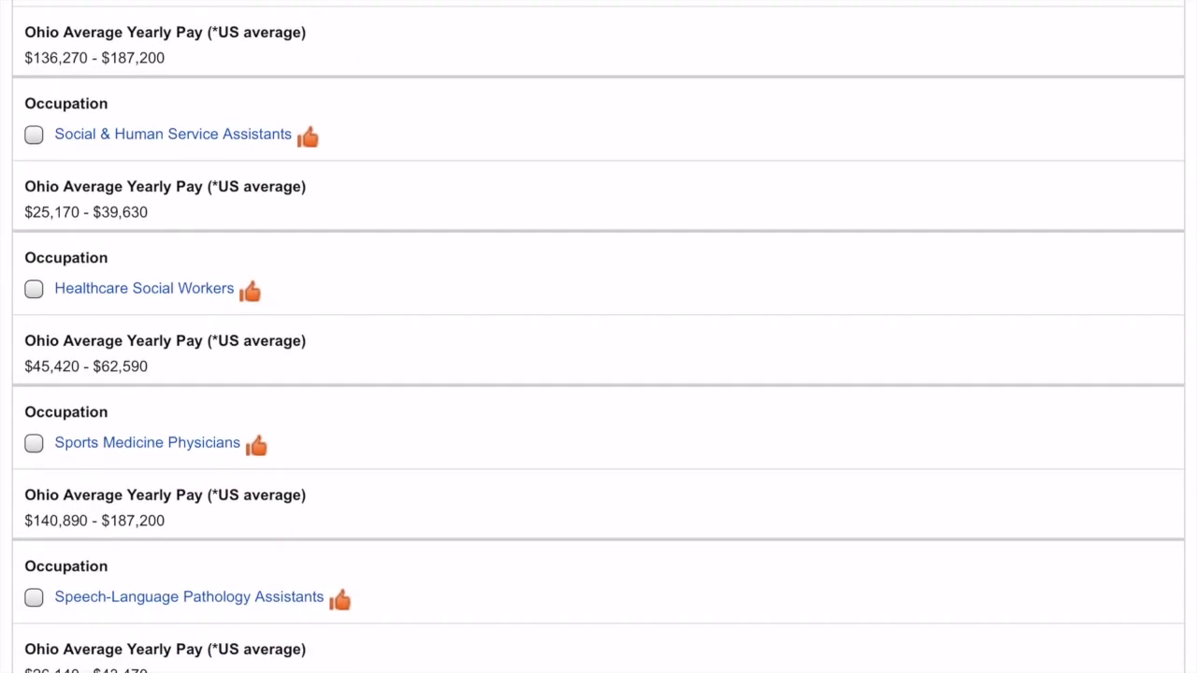
{"action": "scroll", "coordinate": [598, 374], "scroll_direction": "down", "scroll_amount": 13}
{"action": "scroll", "coordinate": [598, 374], "scroll_direction": "down", "scroll_amount": 1}
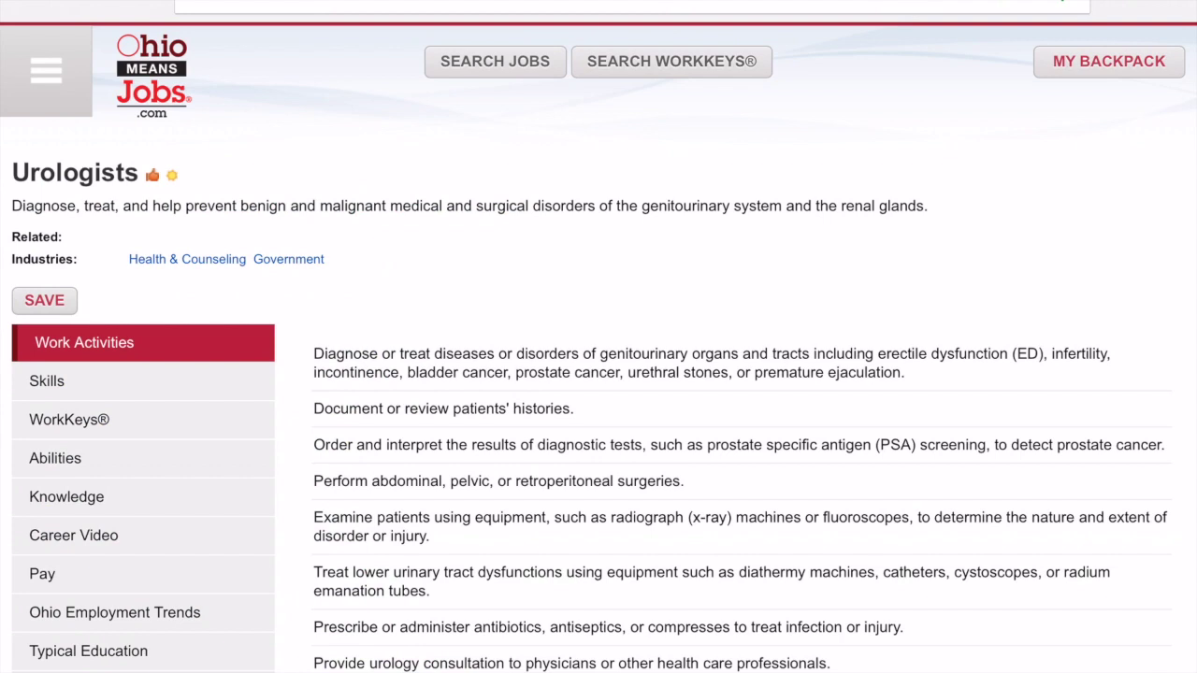
{"action": "scroll", "coordinate": [598, 374], "scroll_direction": "down", "scroll_amount": 6}
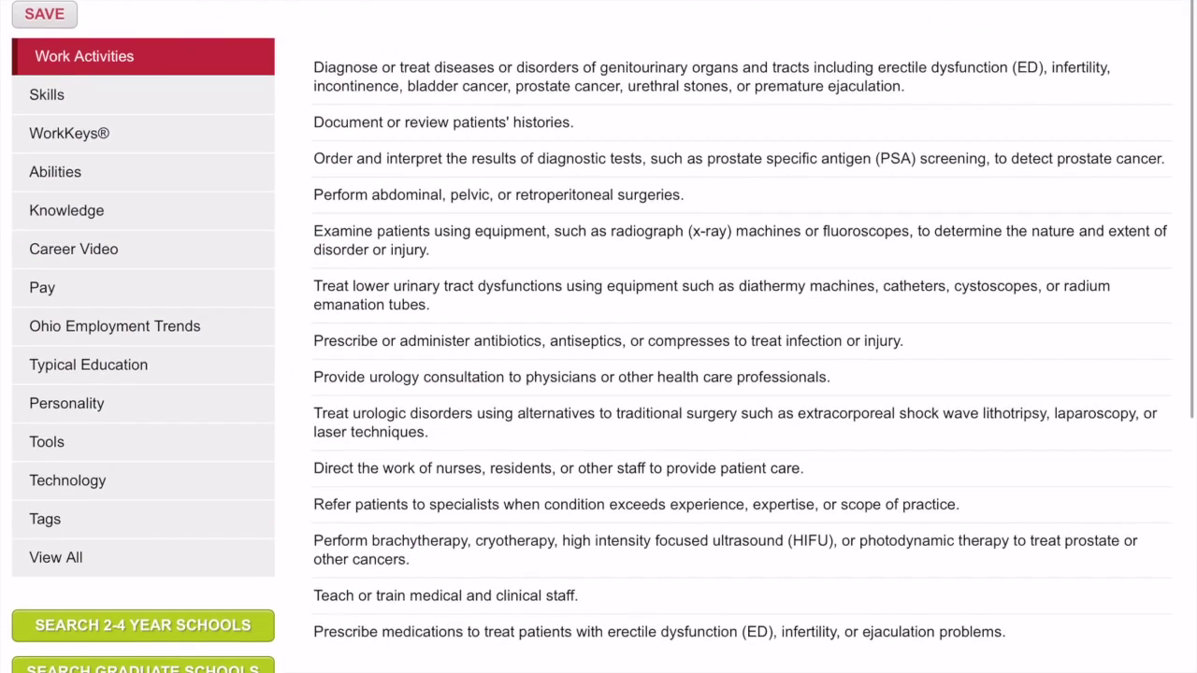
{"action": "scroll", "coordinate": [598, 374], "scroll_direction": "down", "scroll_amount": 2}
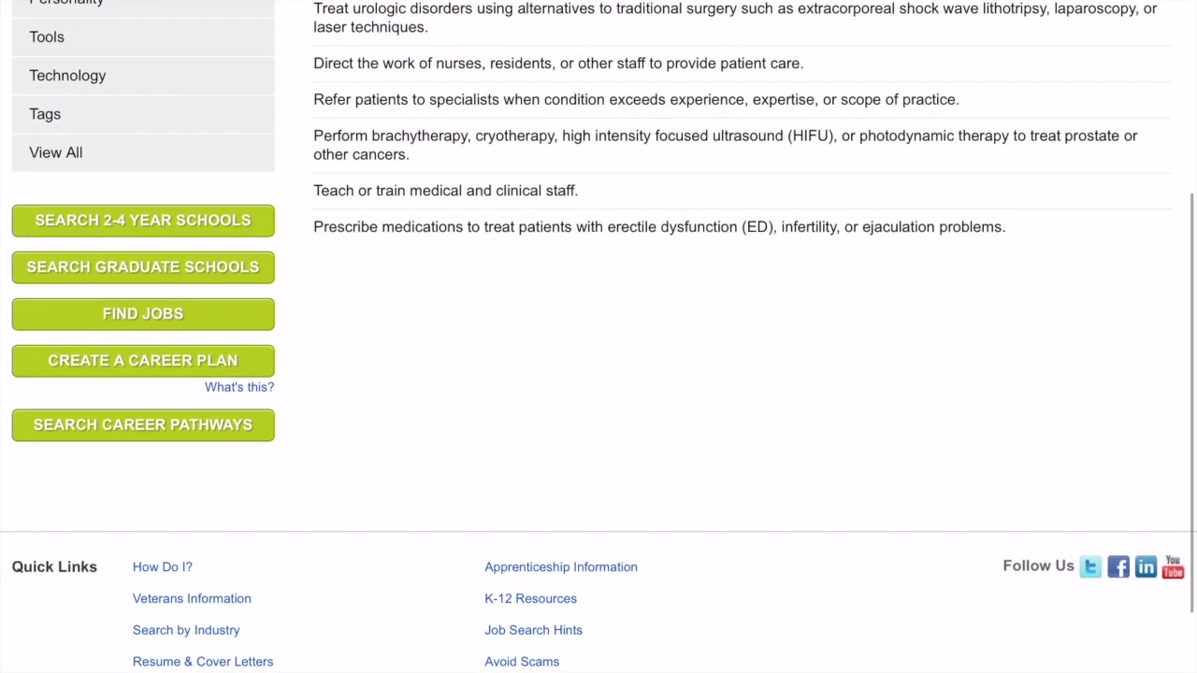
{"action": "scroll", "coordinate": [598, 374], "scroll_direction": "up", "scroll_amount": 6}
{"action": "scroll", "coordinate": [598, 374], "scroll_direction": "up", "scroll_amount": 1}
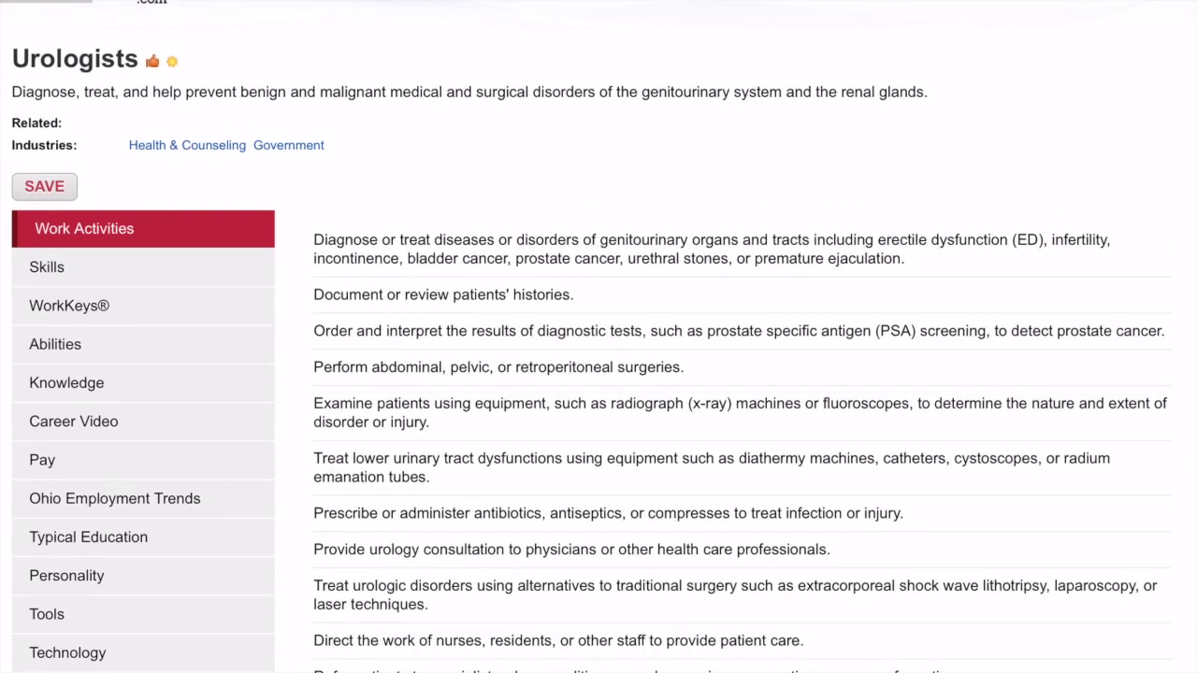
{"action": "double_click", "coordinate": [36, 91]}
{"action": "left_click_drag", "start_coordinate": [77, 103], "coordinate": [929, 107]}
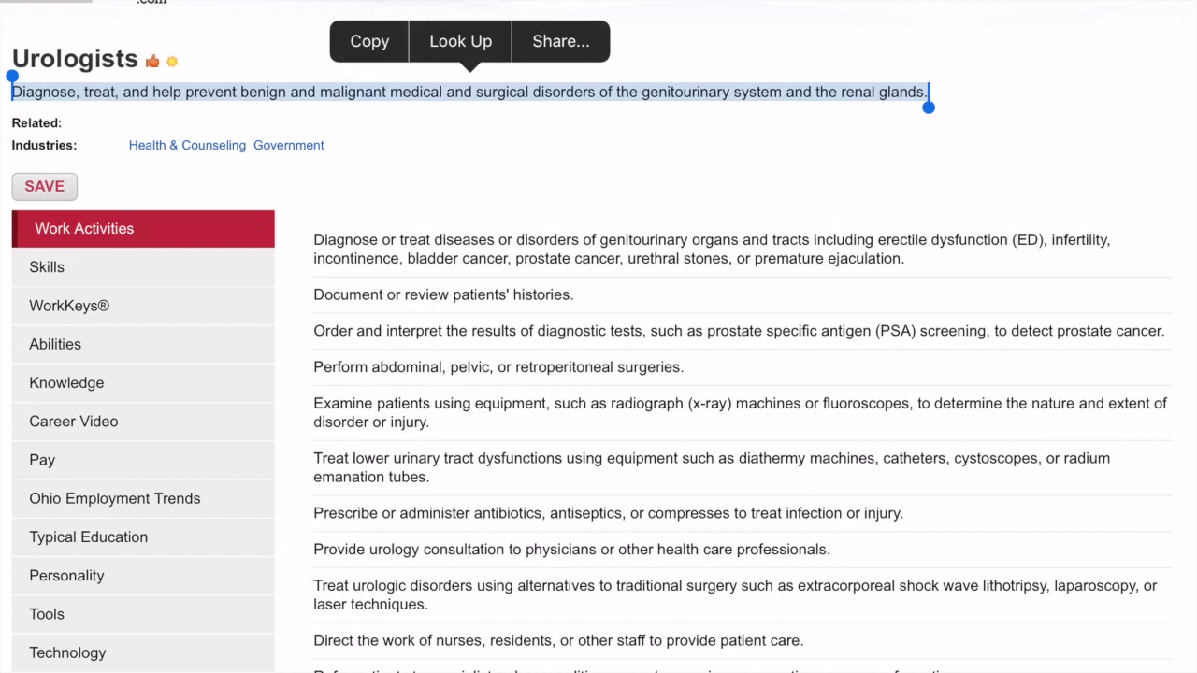
{"action": "scroll", "coordinate": [598, 374], "scroll_direction": "down", "scroll_amount": 4}
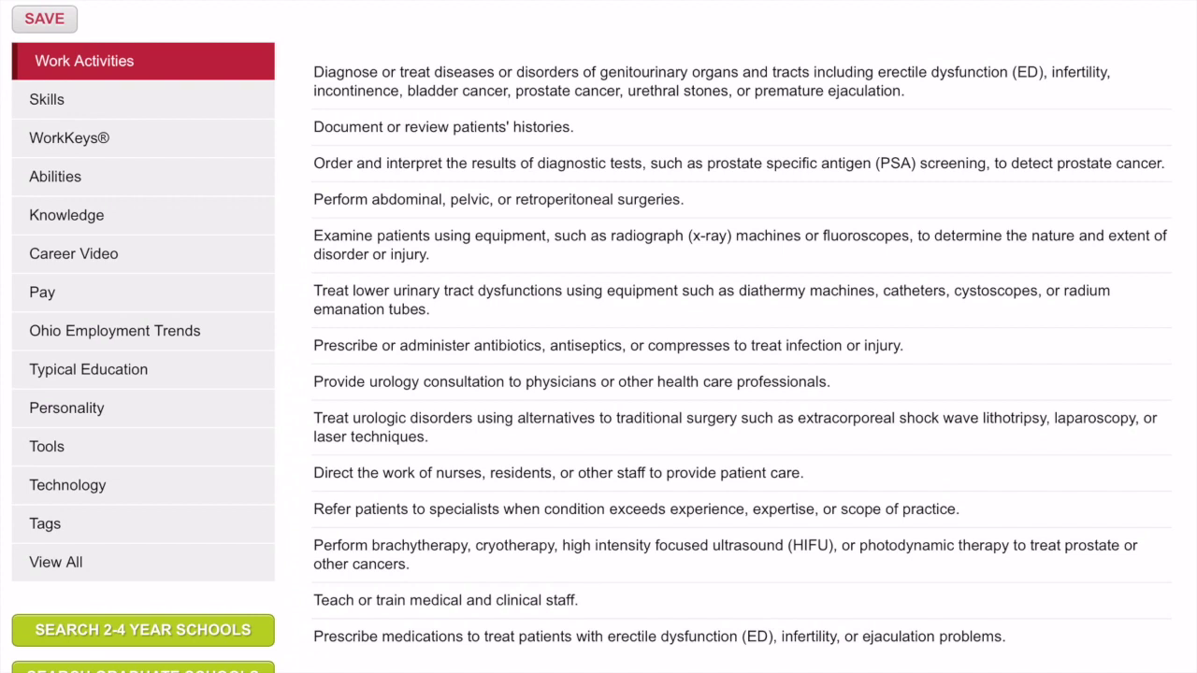
{"action": "scroll", "coordinate": [599, 374], "scroll_direction": "up", "scroll_amount": 3}
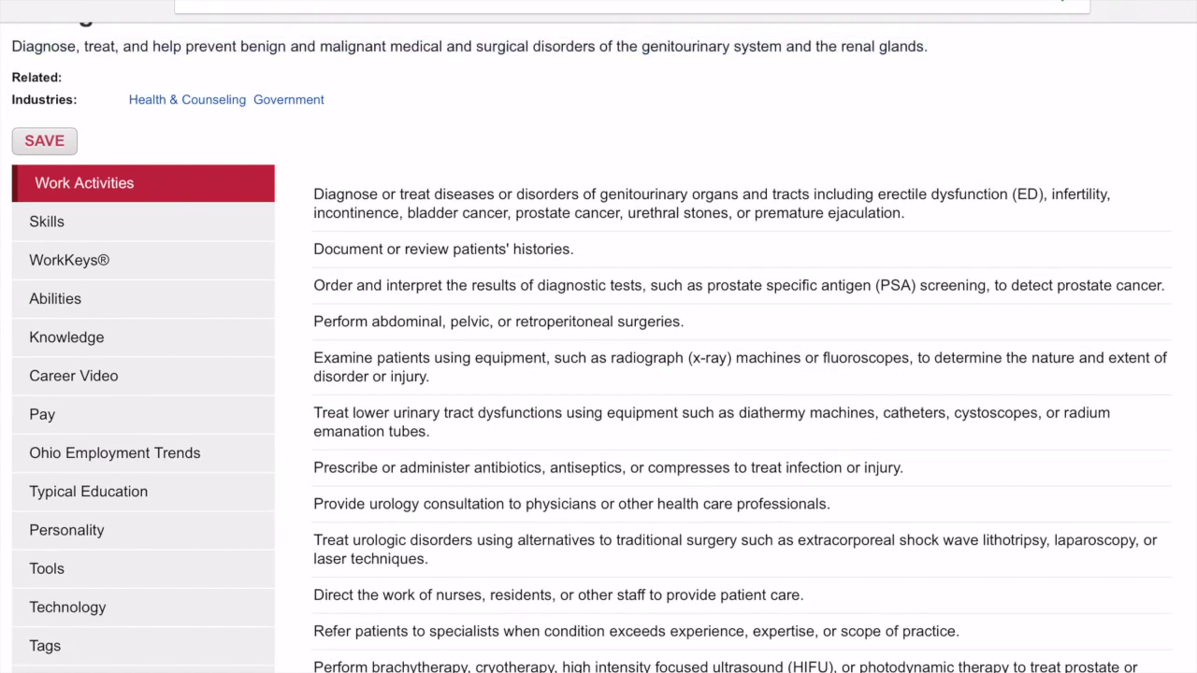
{"action": "scroll", "coordinate": [599, 374], "scroll_direction": "down", "scroll_amount": 3}
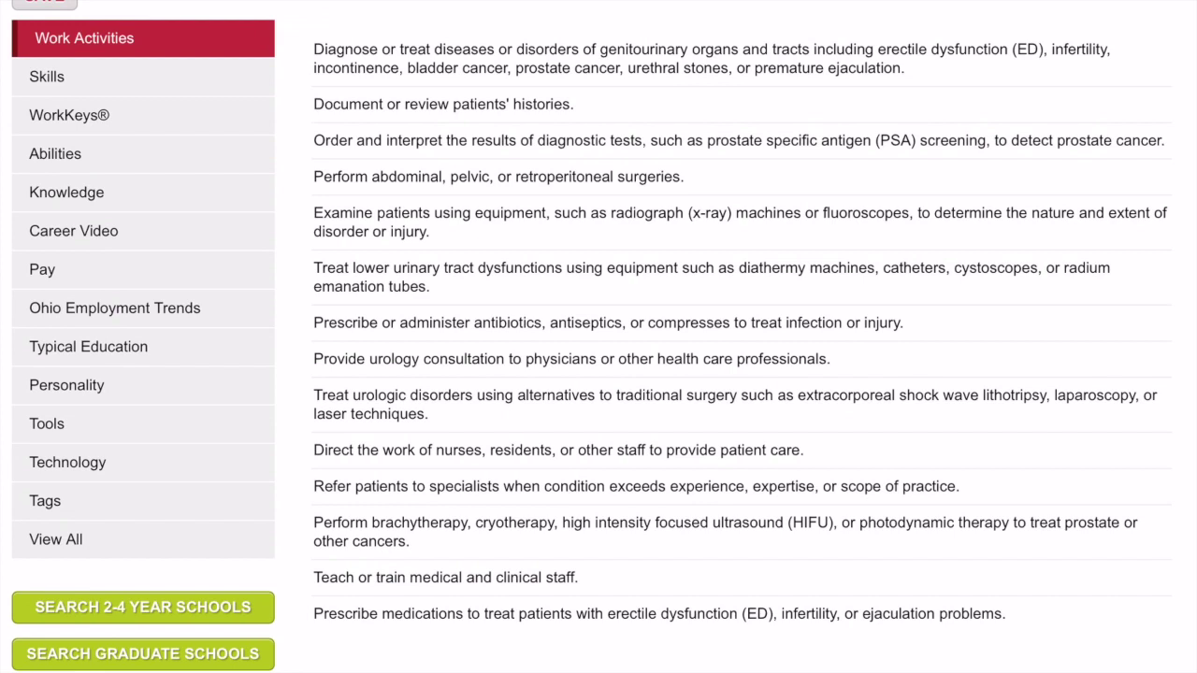
Show the skills, abilities and knowledge areas needed for Urologists
{"action": "left_click", "coordinate": [52, 77]}
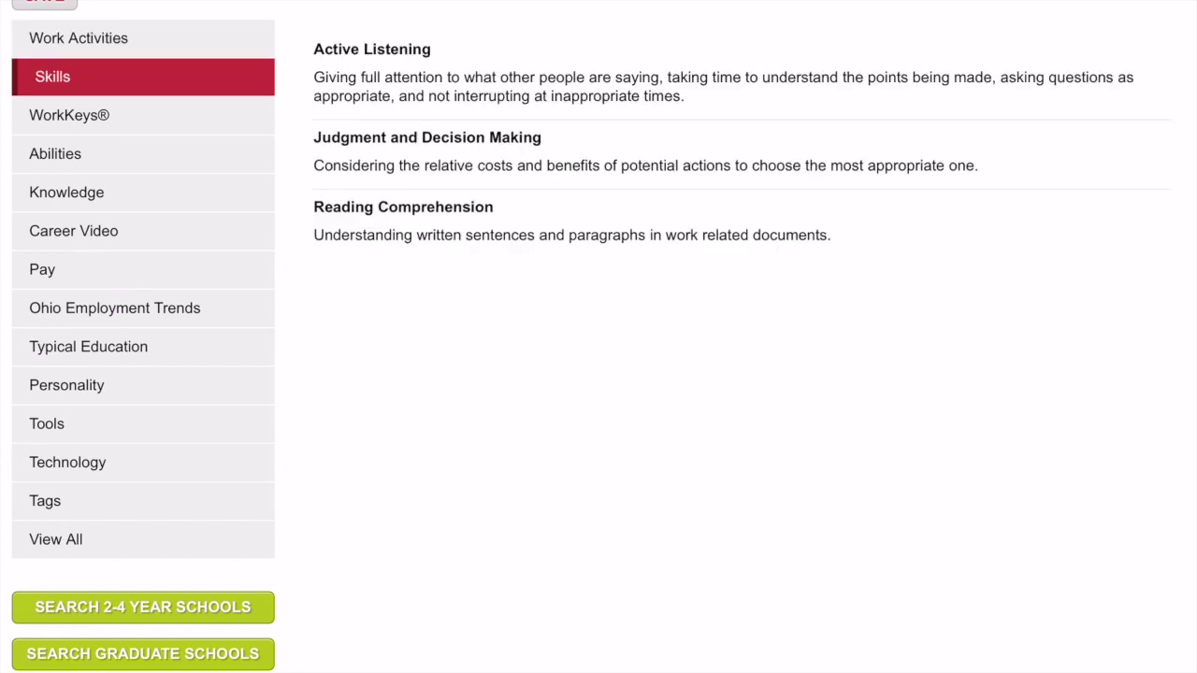
{"action": "left_click", "coordinate": [55, 153]}
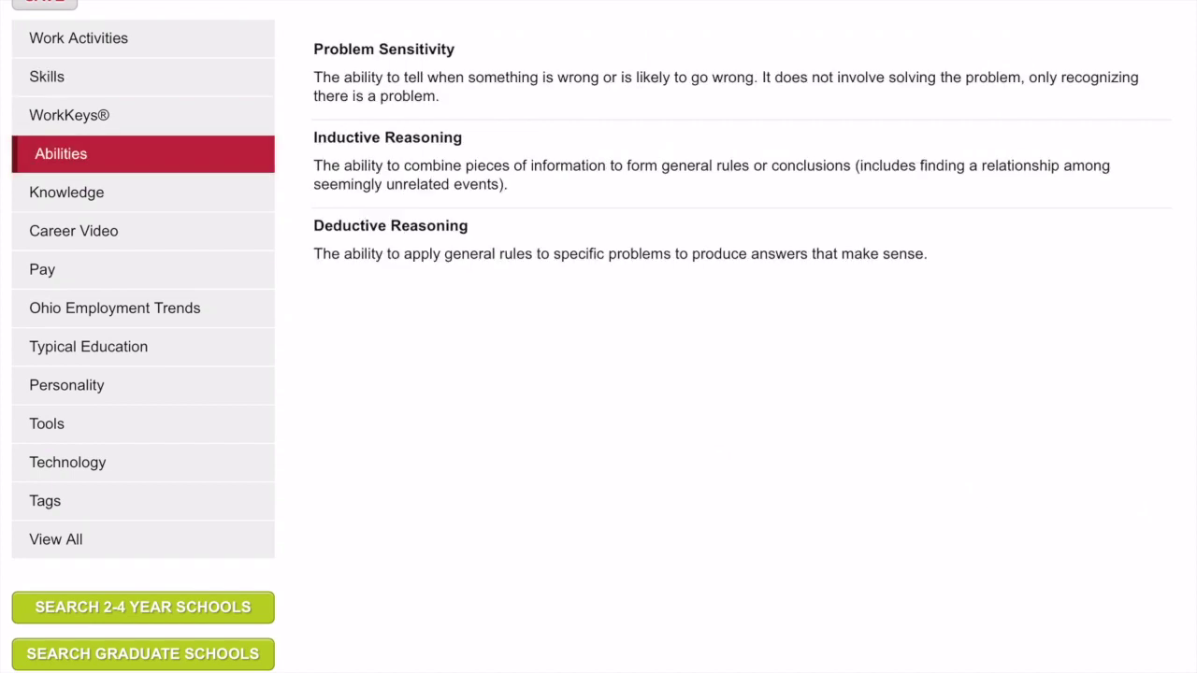
{"action": "left_click", "coordinate": [66, 192]}
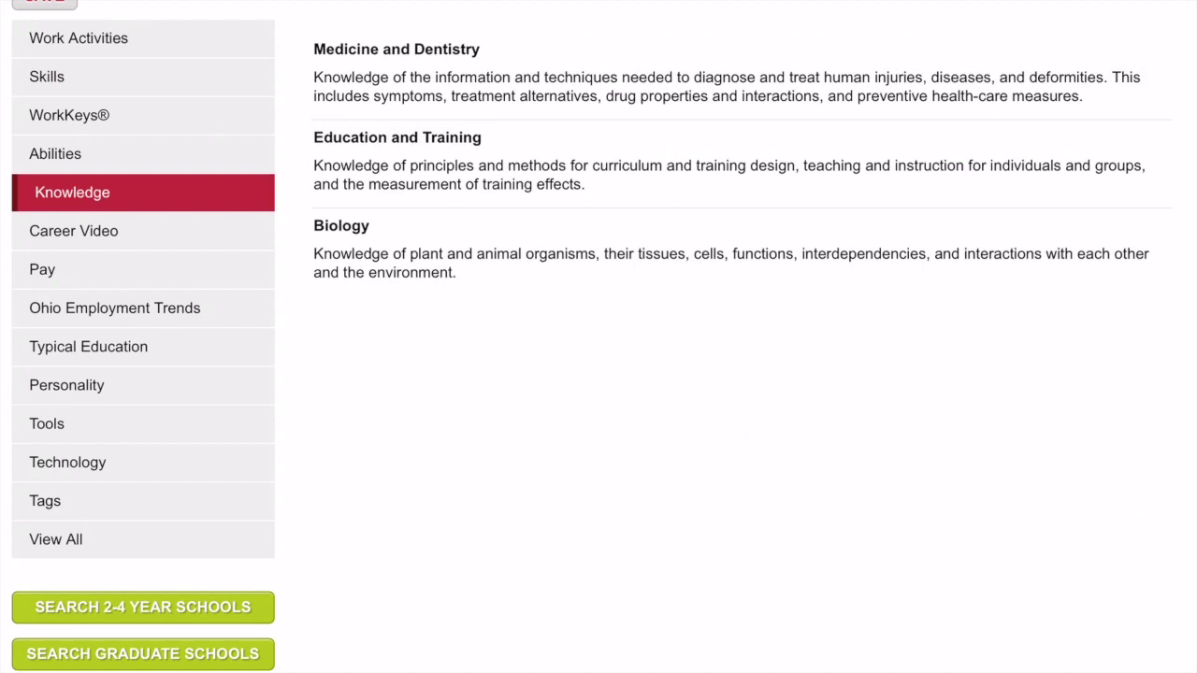
Save Urologists to the student's backpack as a career of interest
{"action": "scroll", "coordinate": [599, 337], "scroll_direction": "up", "scroll_amount": 3}
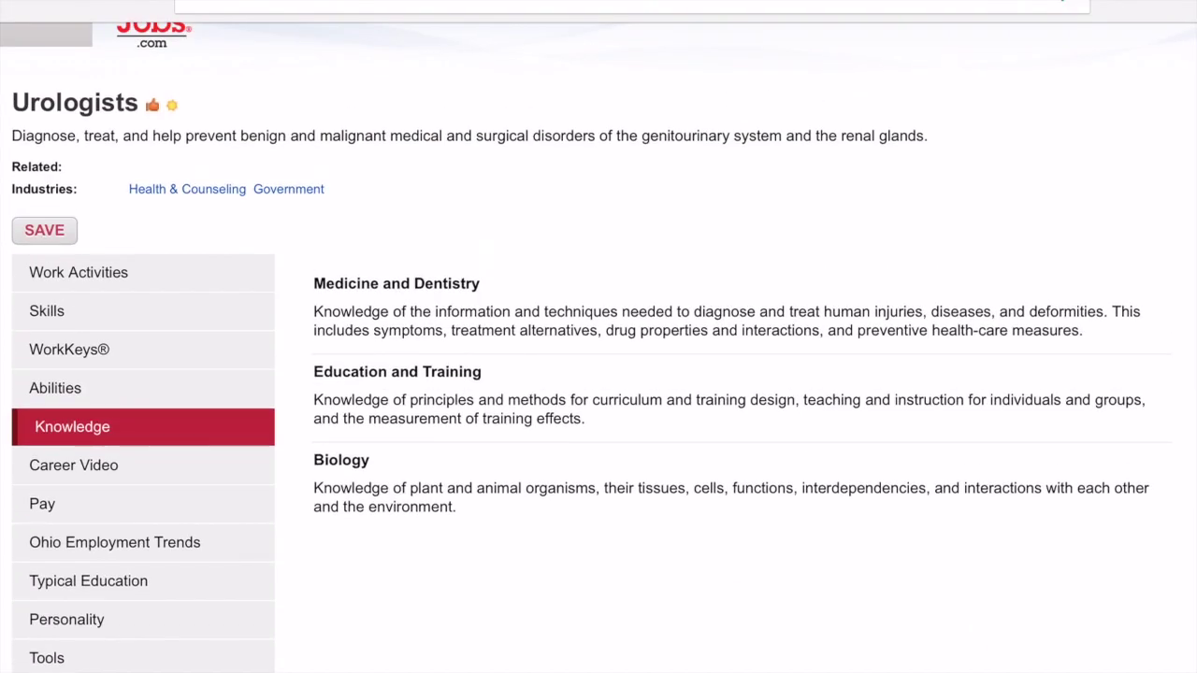
{"action": "scroll", "coordinate": [598, 336], "scroll_direction": "up", "scroll_amount": 1}
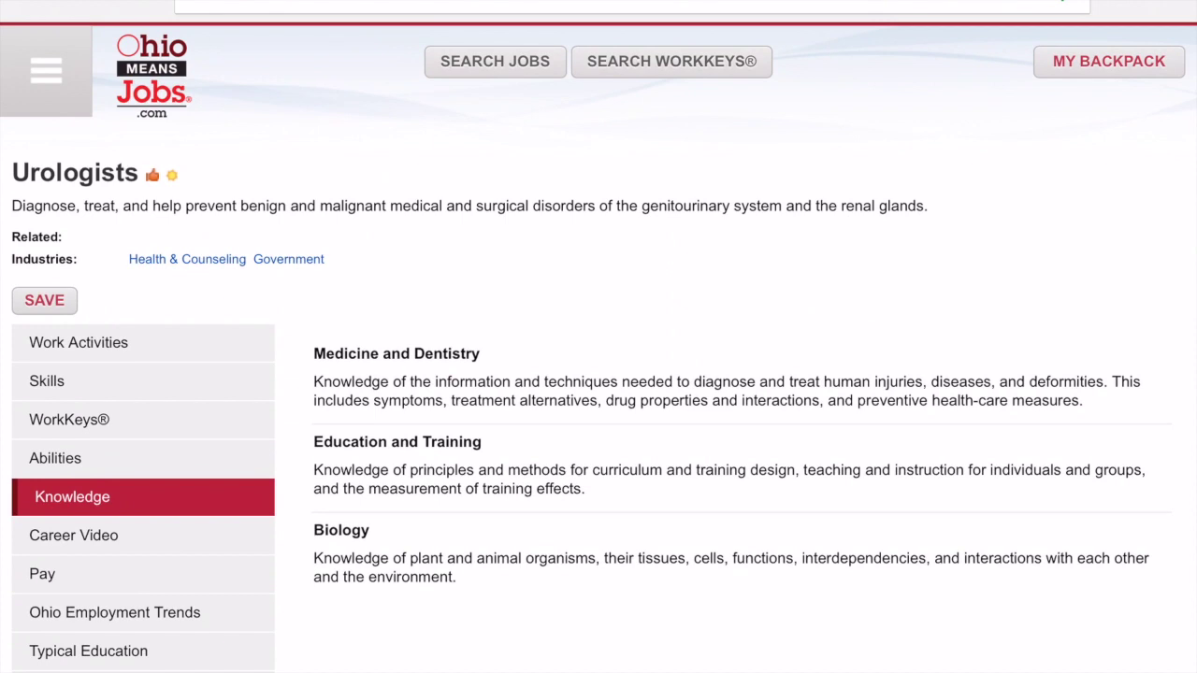
{"action": "double_click", "coordinate": [288, 259]}
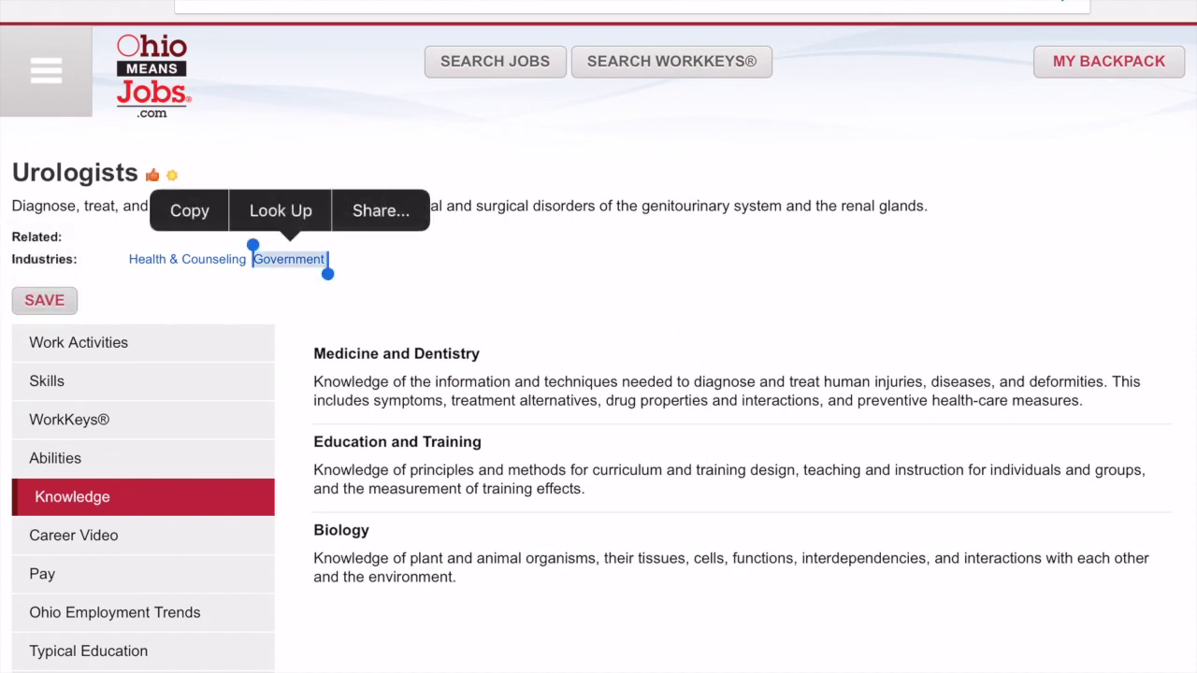
{"action": "left_click", "coordinate": [44, 300]}
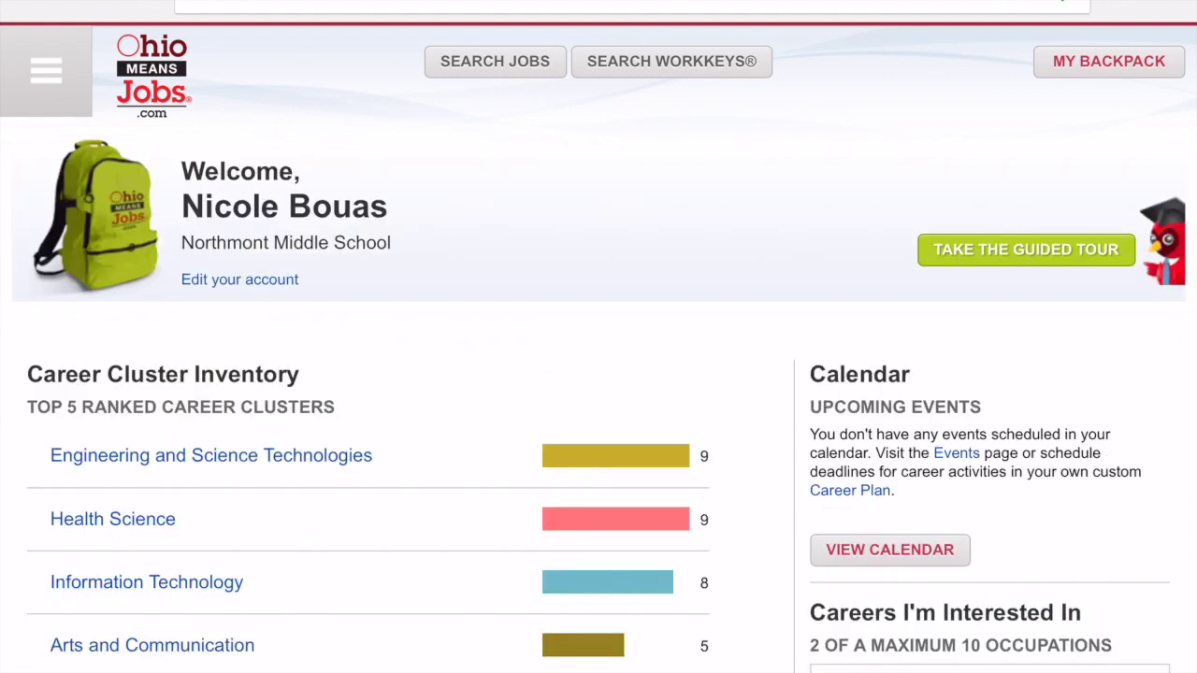
Open the list of 246 occupations in the Professional, Science, & Technical industry
{"action": "scroll", "coordinate": [599, 337], "scroll_direction": "down", "scroll_amount": 4}
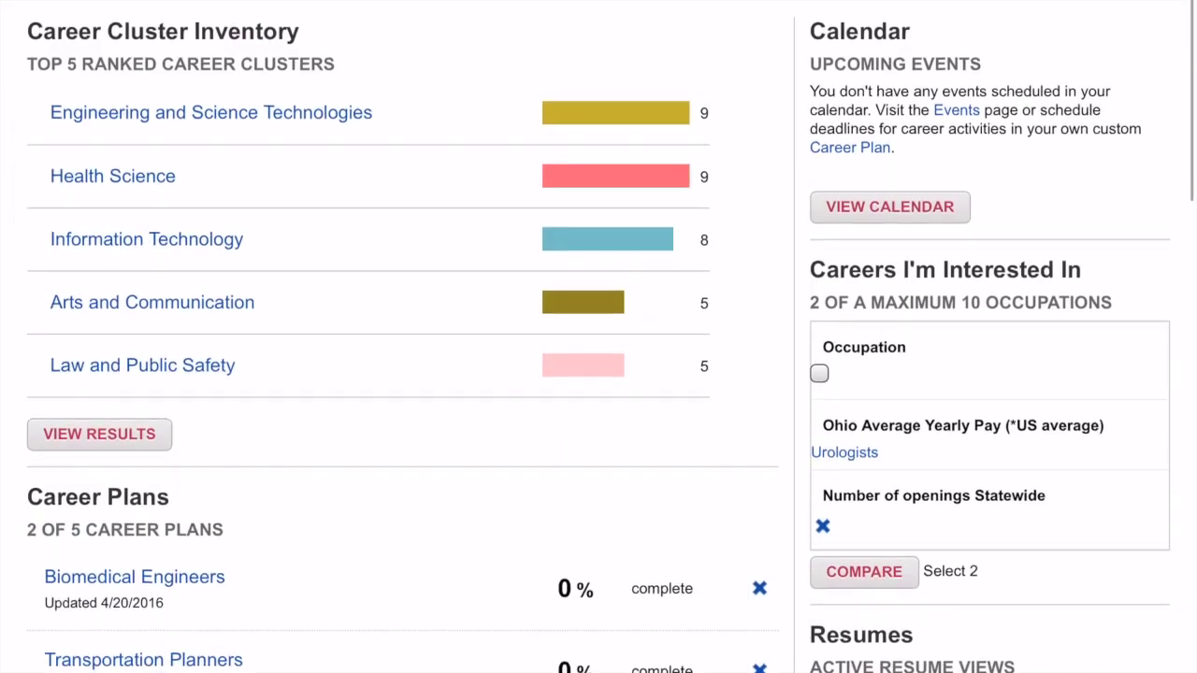
{"action": "scroll", "coordinate": [598, 337], "scroll_direction": "up", "scroll_amount": 1}
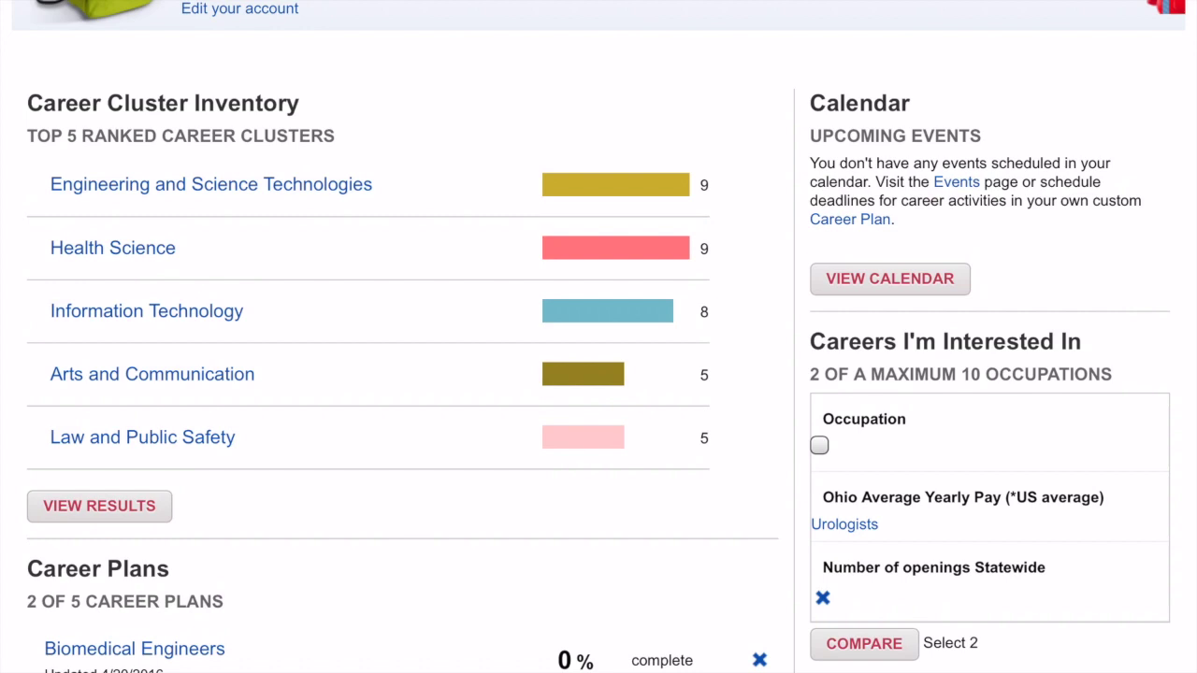
{"action": "scroll", "coordinate": [598, 374], "scroll_direction": "up", "scroll_amount": 3}
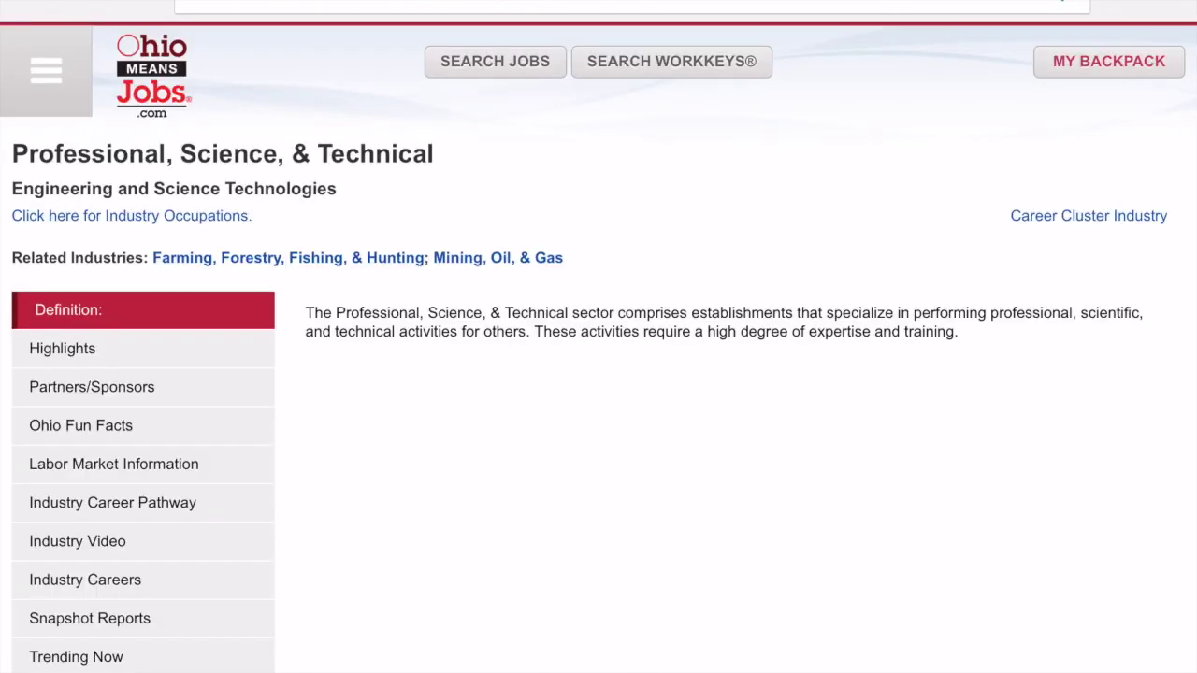
{"action": "left_click", "coordinate": [132, 215]}
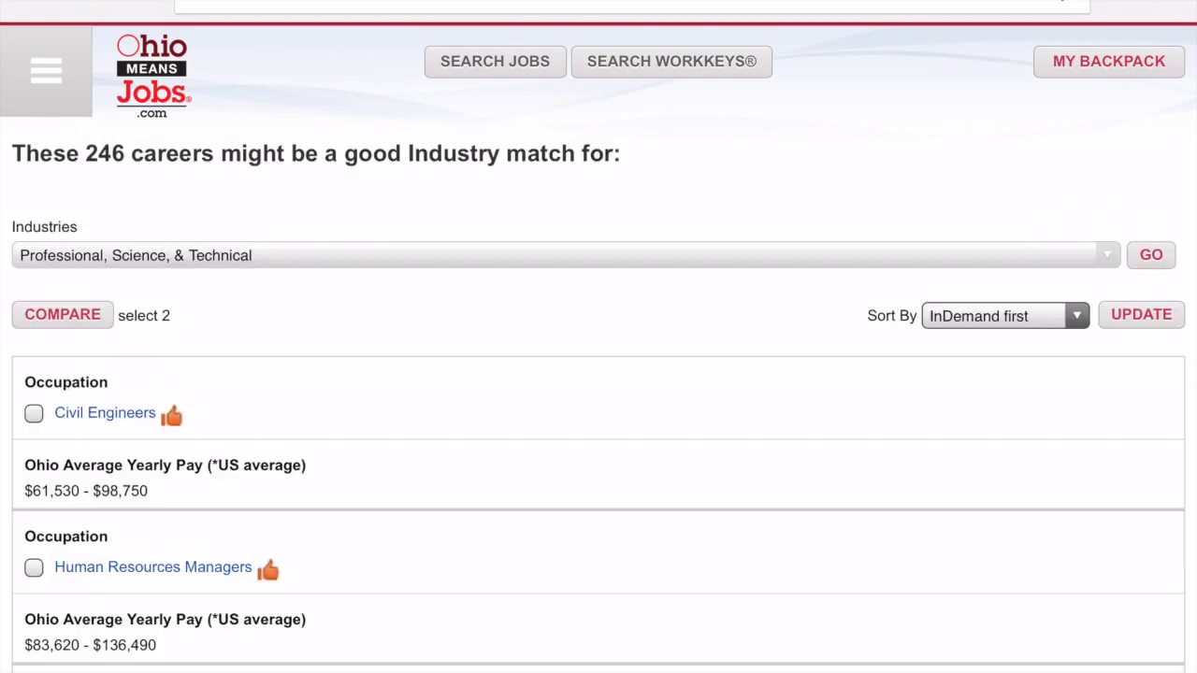
Scroll through the first page of the 246 Professional, Science, & Technical career matches
{"action": "scroll", "coordinate": [598, 374], "scroll_direction": "down", "scroll_amount": 10}
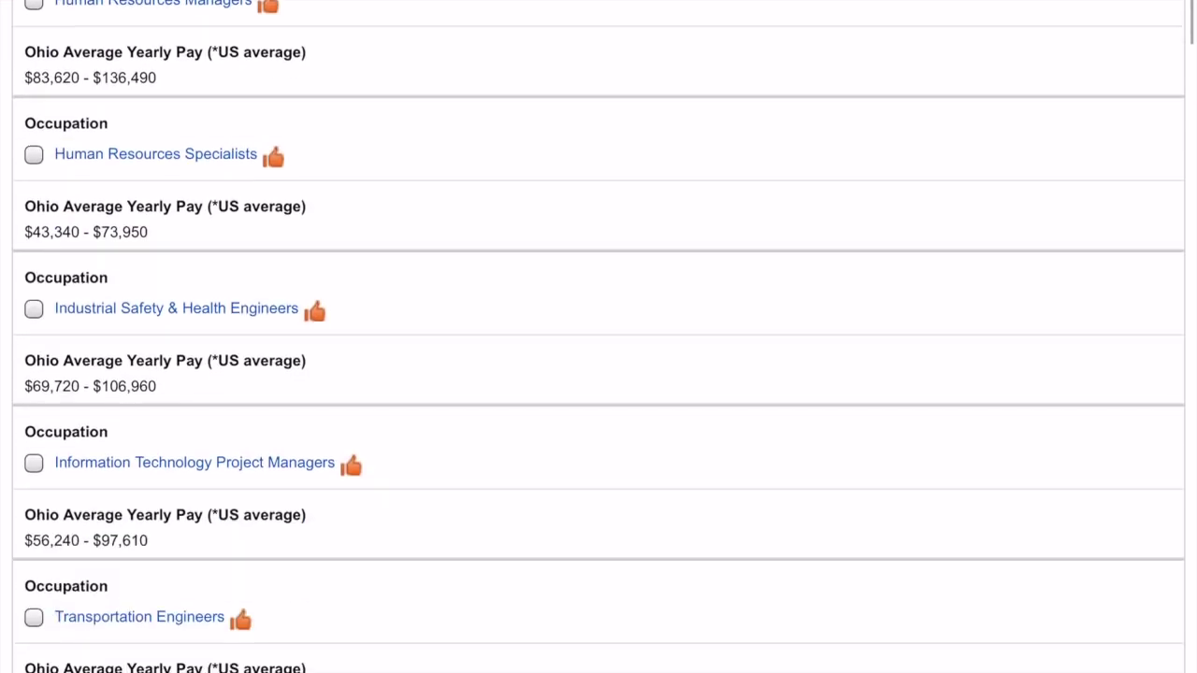
{"action": "scroll", "coordinate": [599, 374], "scroll_direction": "down", "scroll_amount": 8}
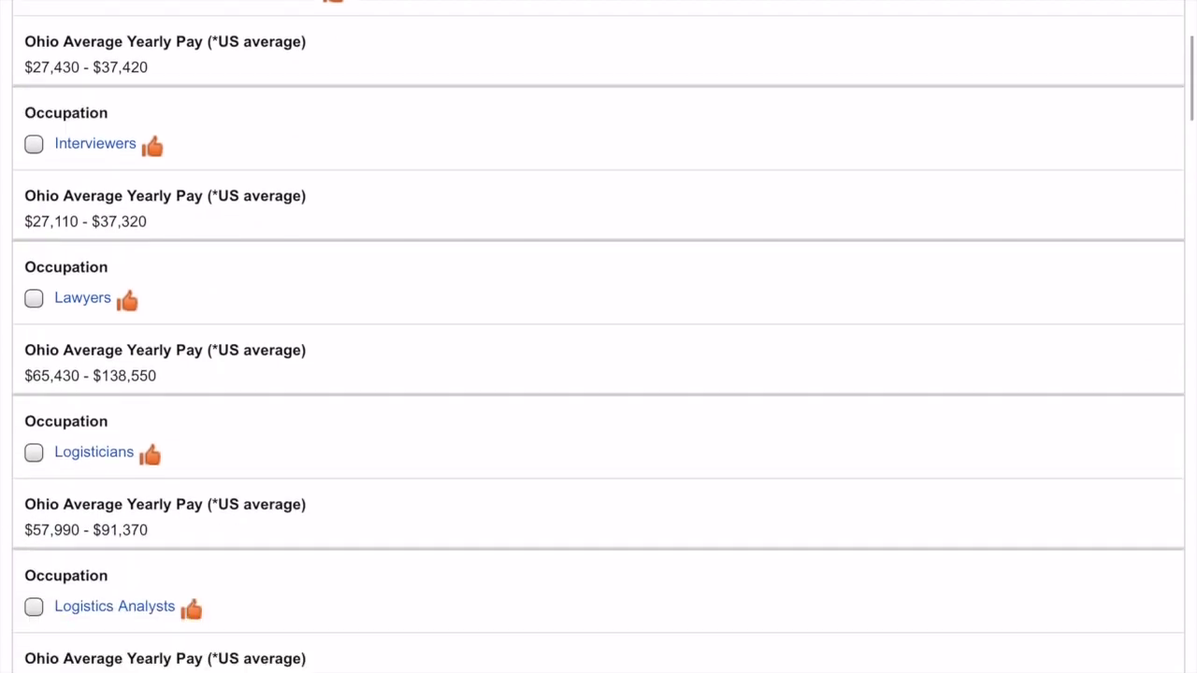
{"action": "scroll", "coordinate": [598, 374], "scroll_direction": "down", "scroll_amount": 3}
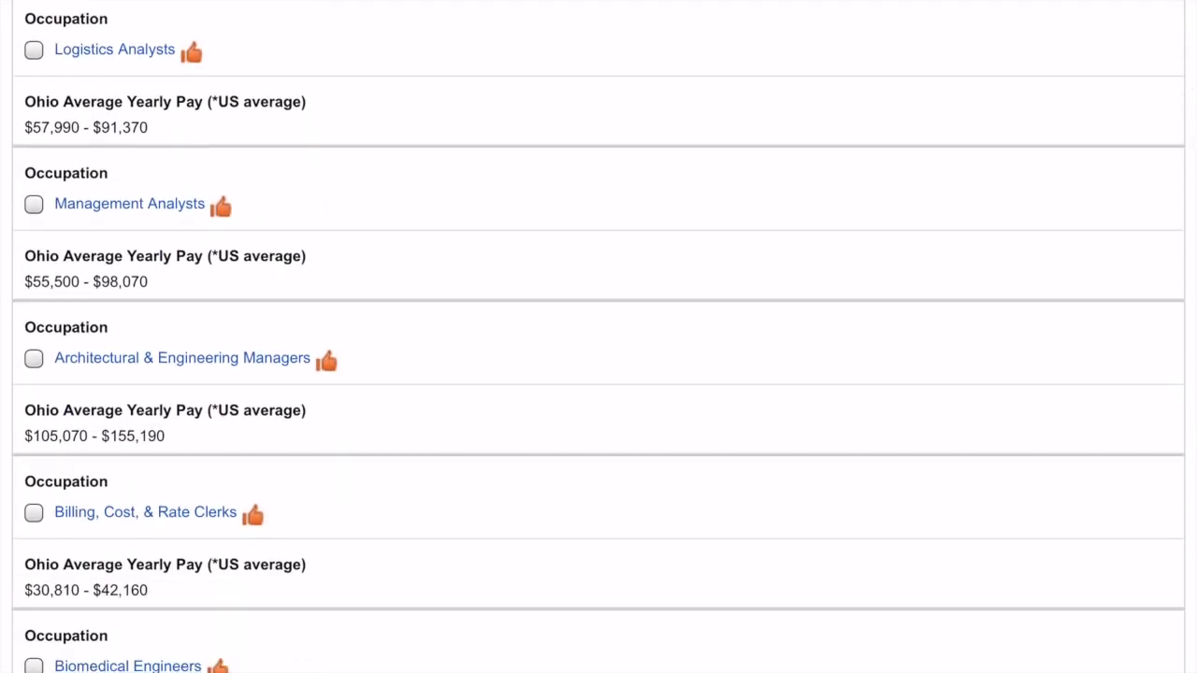
{"action": "scroll", "coordinate": [598, 374], "scroll_direction": "down", "scroll_amount": 3}
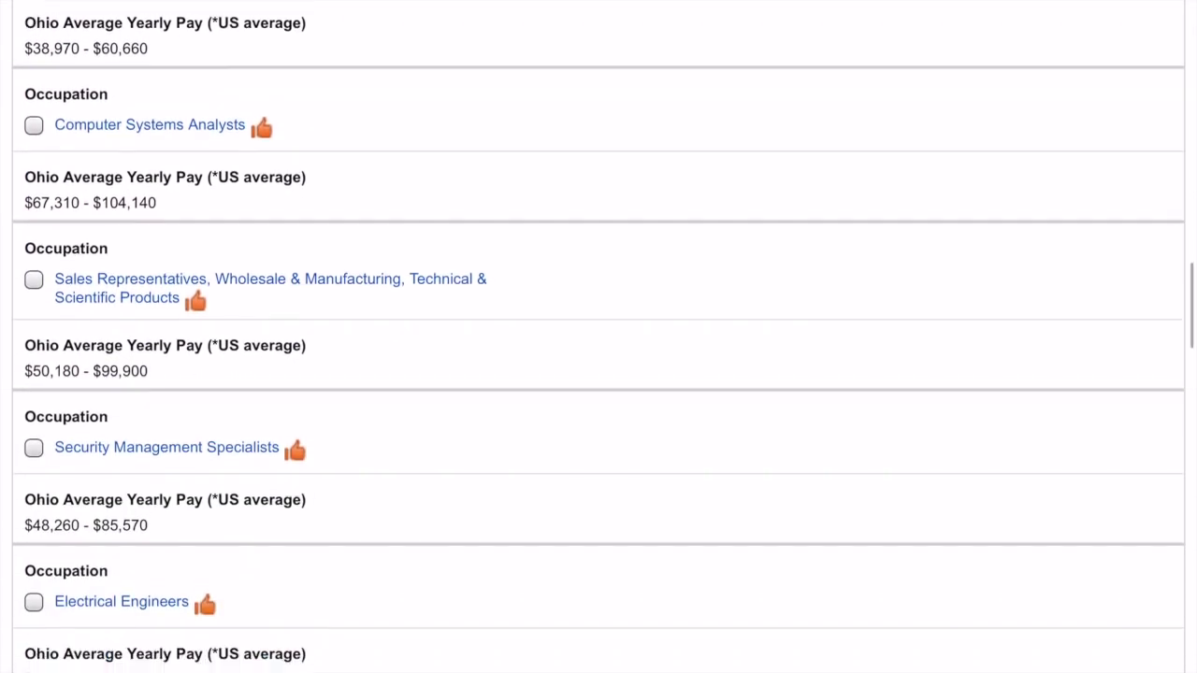
{"action": "scroll", "coordinate": [599, 374], "scroll_direction": "down", "scroll_amount": 5}
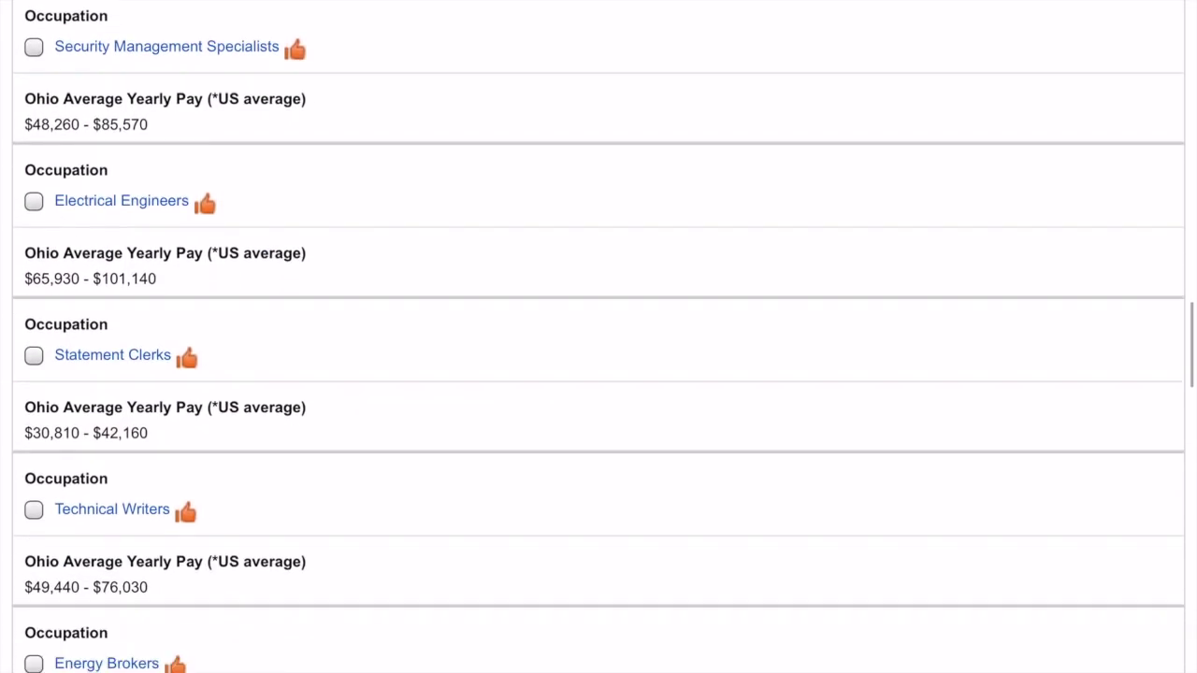
{"action": "scroll", "coordinate": [599, 374], "scroll_direction": "down", "scroll_amount": 9}
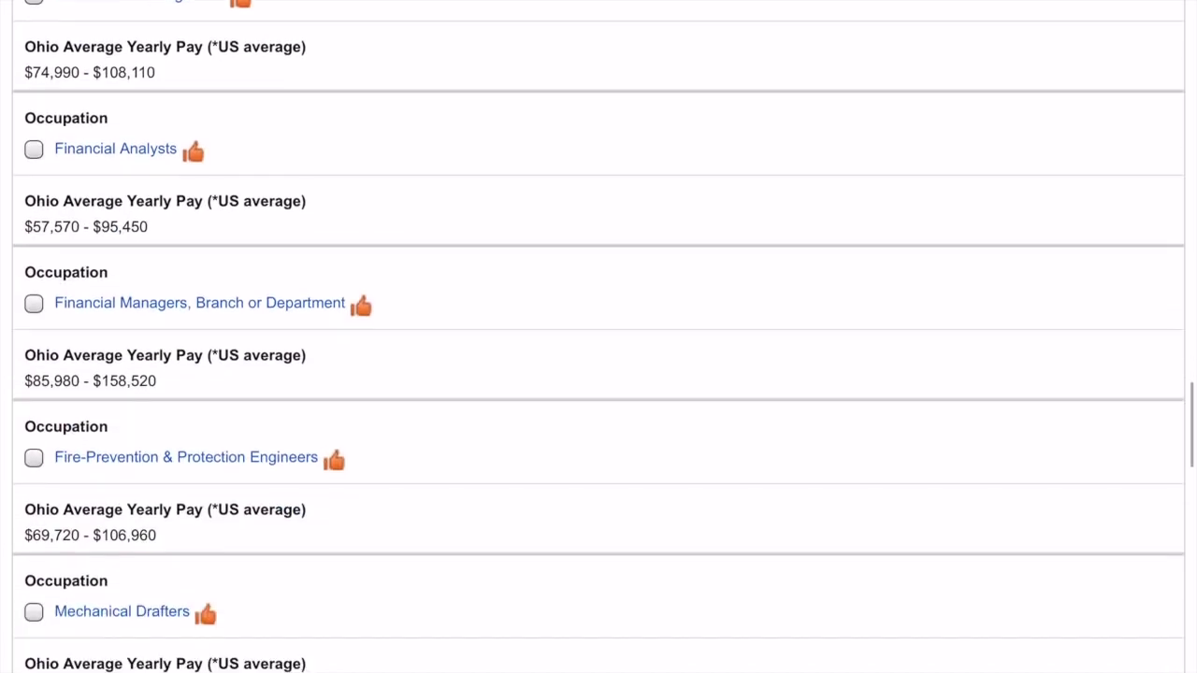
{"action": "scroll", "coordinate": [598, 374], "scroll_direction": "down", "scroll_amount": 9}
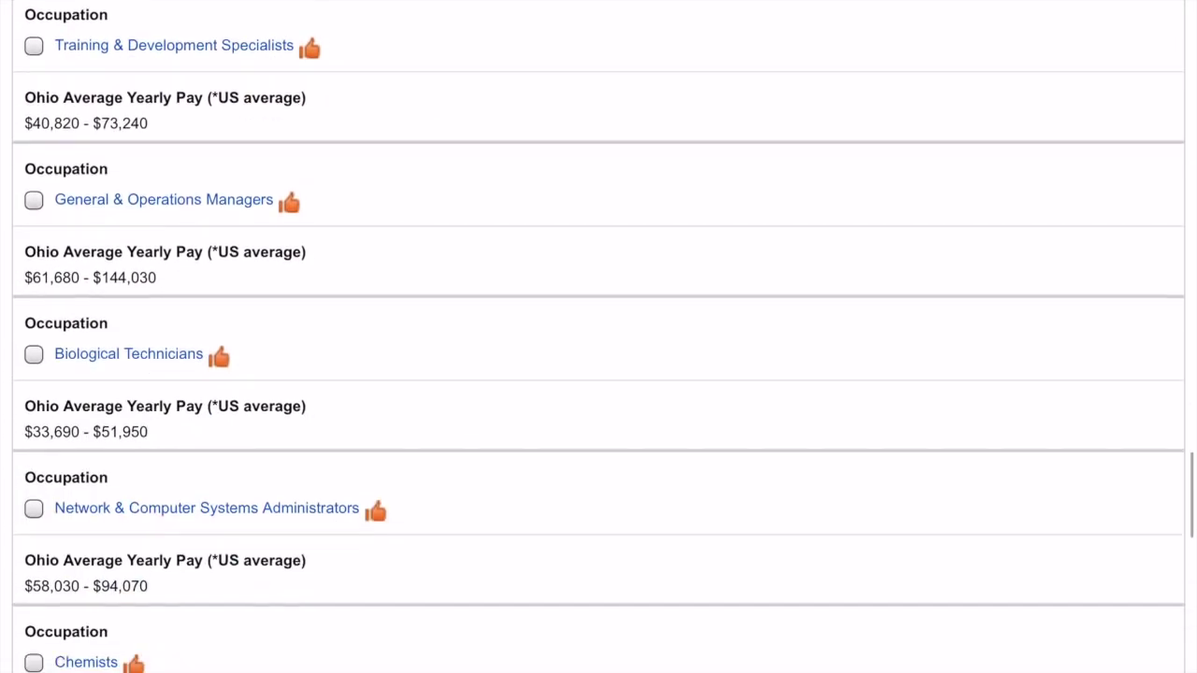
{"action": "scroll", "coordinate": [599, 374], "scroll_direction": "down", "scroll_amount": 13}
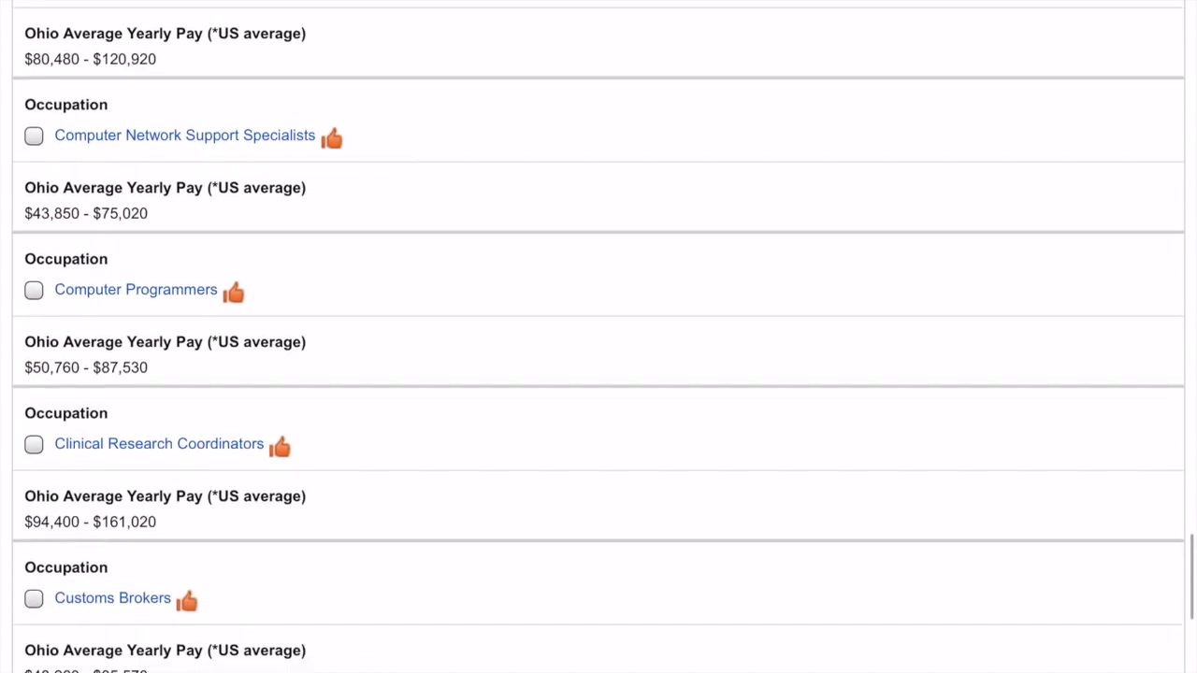
{"action": "scroll", "coordinate": [599, 374], "scroll_direction": "down", "scroll_amount": 8}
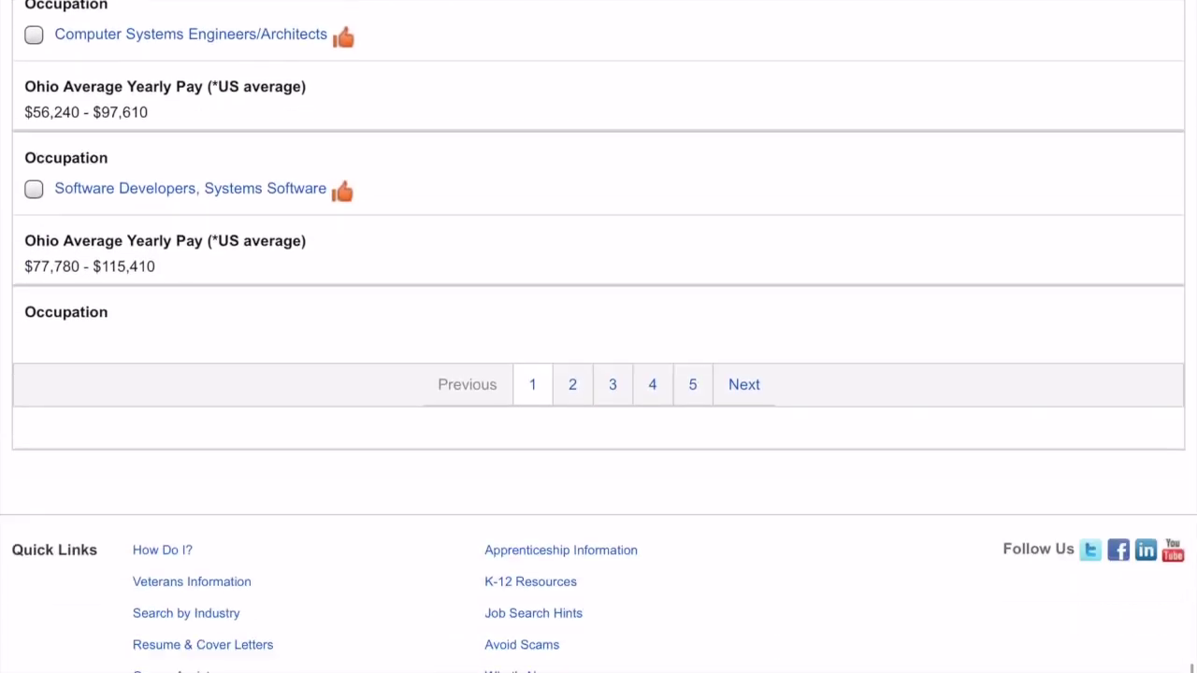
{"action": "scroll", "coordinate": [599, 374], "scroll_direction": "up", "scroll_amount": 2}
{"action": "scroll", "coordinate": [598, 374], "scroll_direction": "up", "scroll_amount": 1}
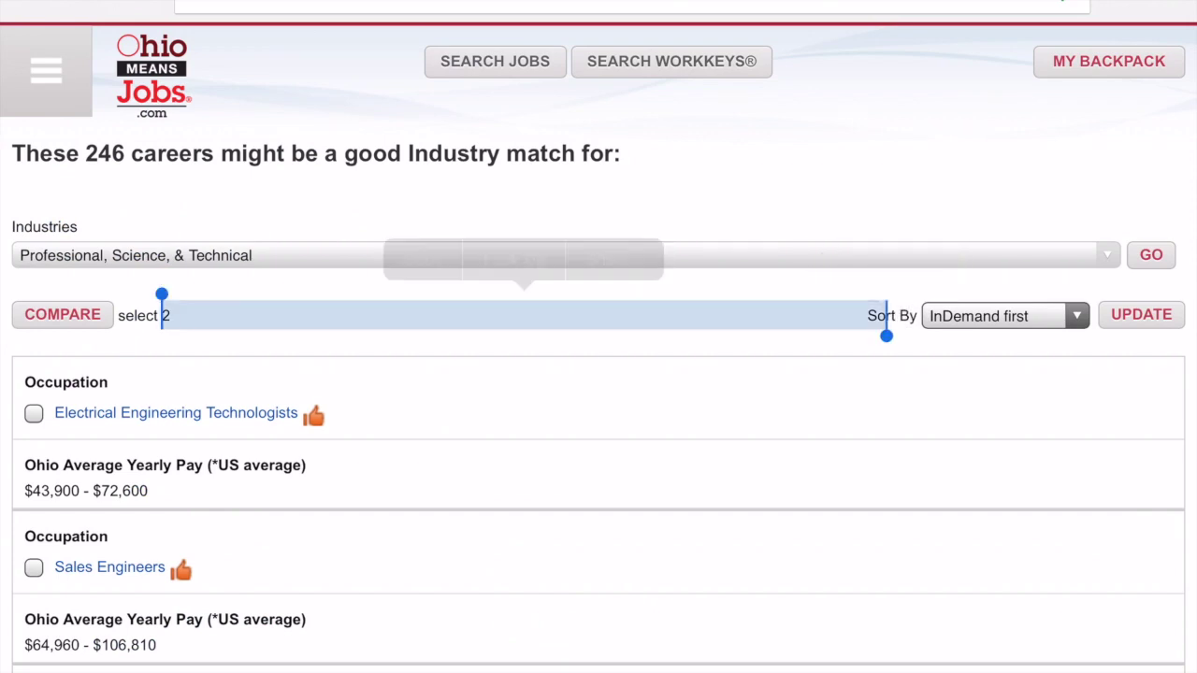
Scroll down the results and jump to page 4, headed by Geoscientists
{"action": "scroll", "coordinate": [598, 421], "scroll_direction": "down", "scroll_amount": 3}
{"action": "scroll", "coordinate": [598, 374], "scroll_direction": "down", "scroll_amount": 8}
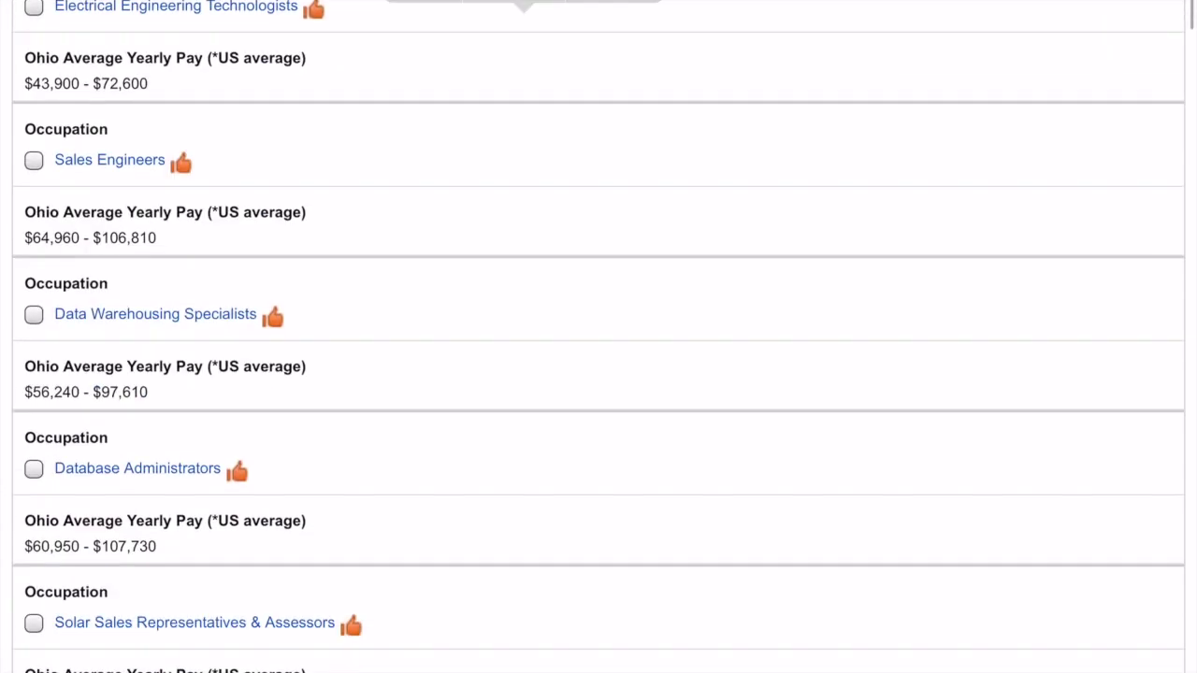
{"action": "scroll", "coordinate": [599, 374], "scroll_direction": "down", "scroll_amount": 14}
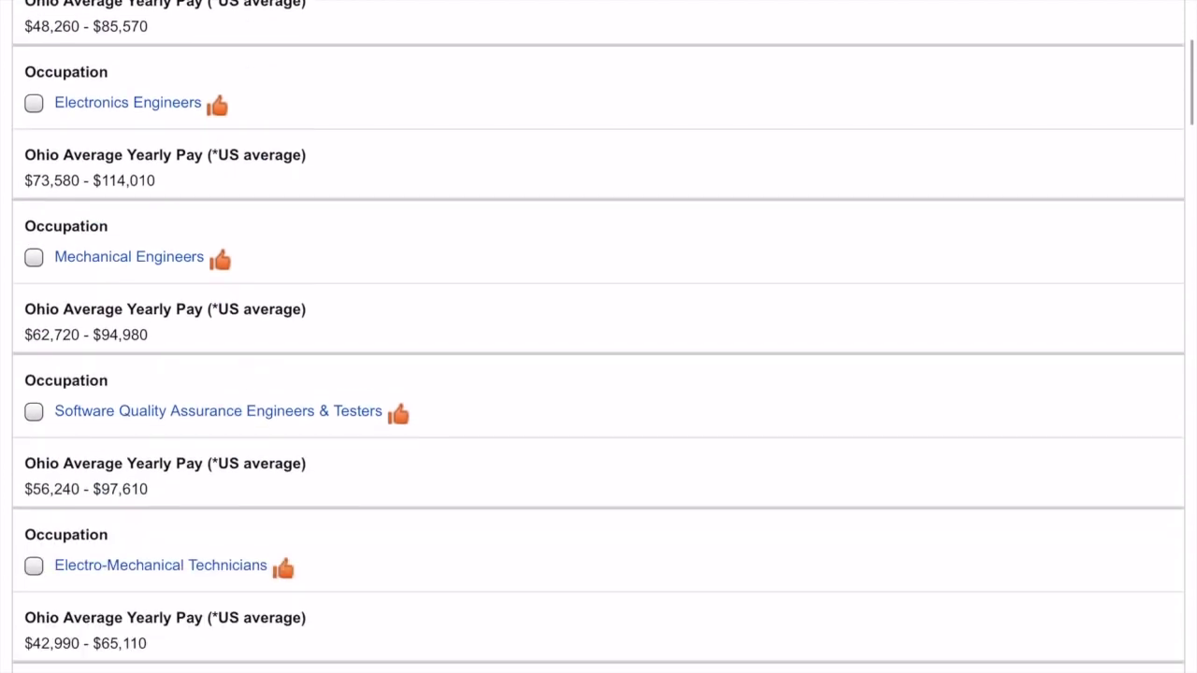
{"action": "scroll", "coordinate": [598, 374], "scroll_direction": "down", "scroll_amount": 20}
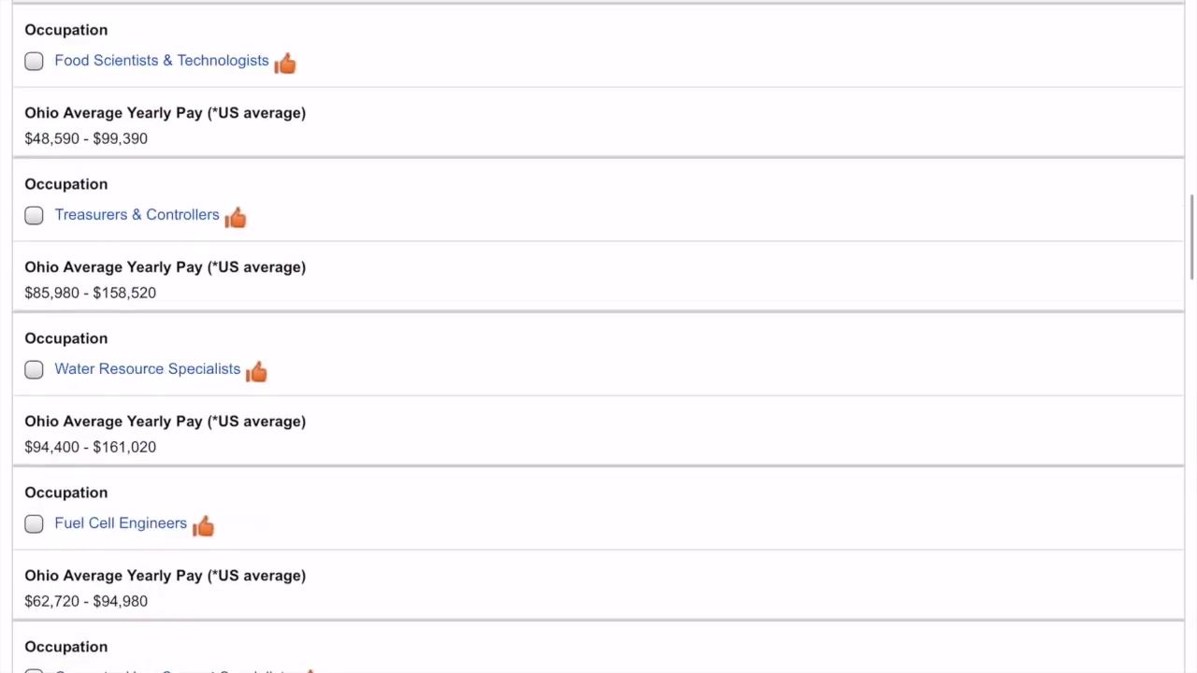
{"action": "scroll", "coordinate": [599, 336], "scroll_direction": "down", "scroll_amount": 20}
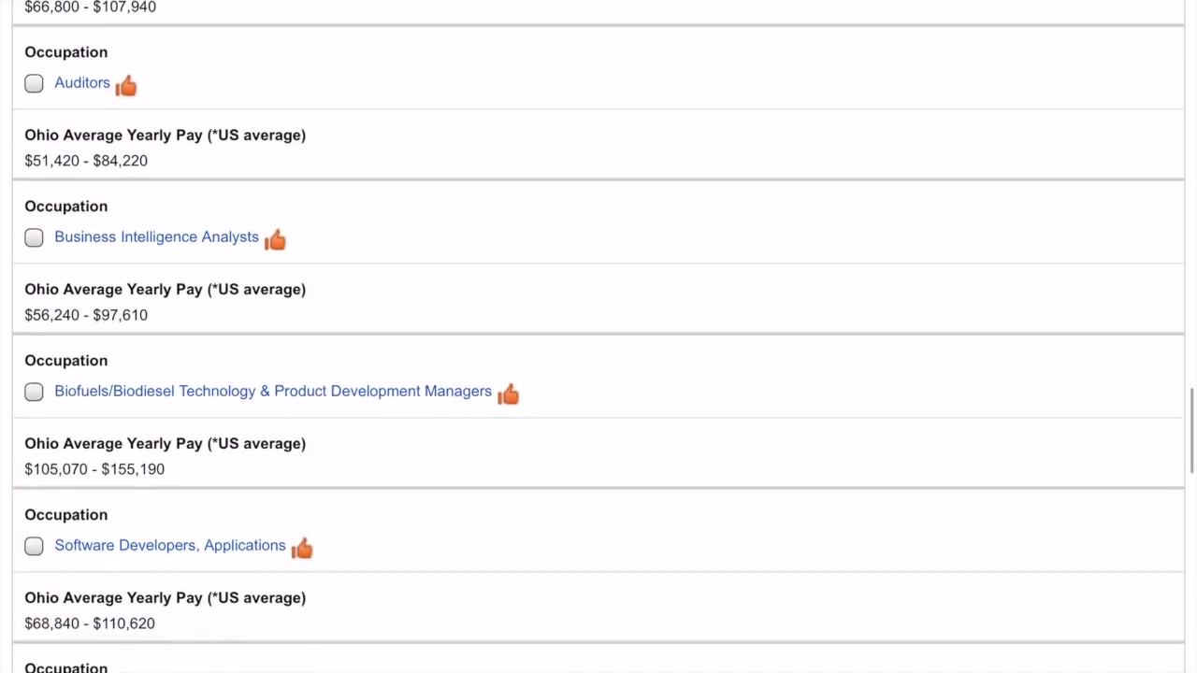
{"action": "scroll", "coordinate": [598, 337], "scroll_direction": "down", "scroll_amount": 10}
{"action": "scroll", "coordinate": [598, 336], "scroll_direction": "up", "scroll_amount": 4}
{"action": "left_click", "coordinate": [653, 396]}
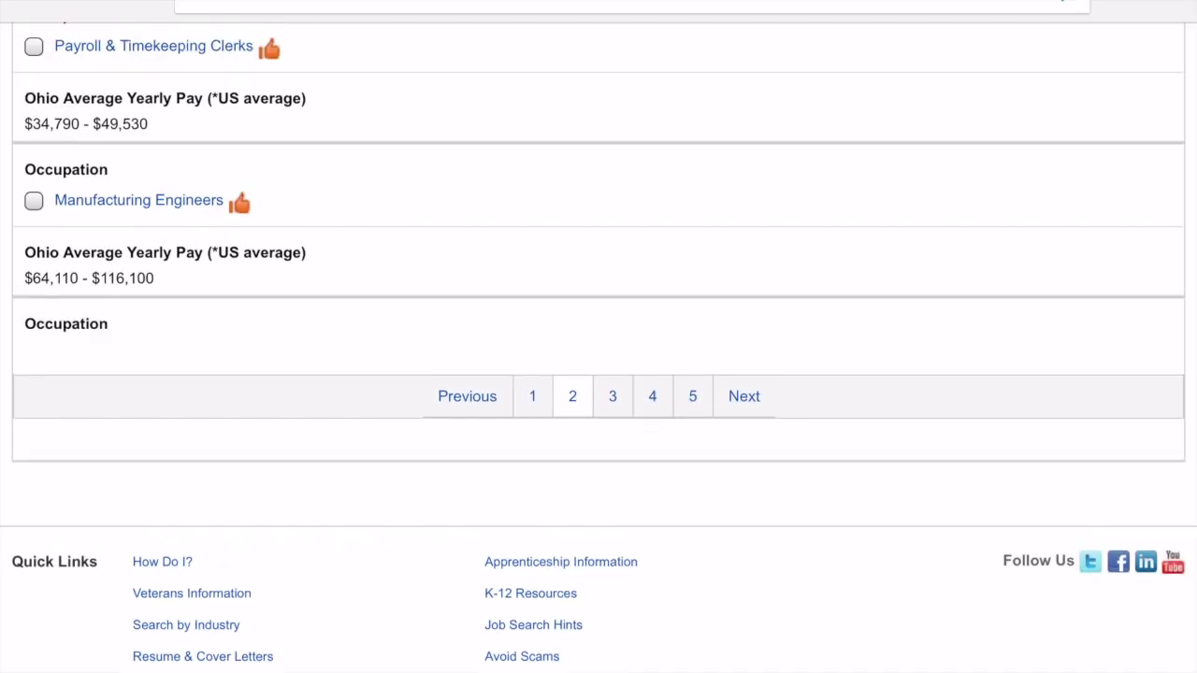
{"action": "scroll", "coordinate": [598, 336], "scroll_direction": "down", "scroll_amount": 3}
Scroll up and down through page 4 of the Professional, Science, & Technical careers
{"action": "scroll", "coordinate": [599, 336], "scroll_direction": "up", "scroll_amount": 2}
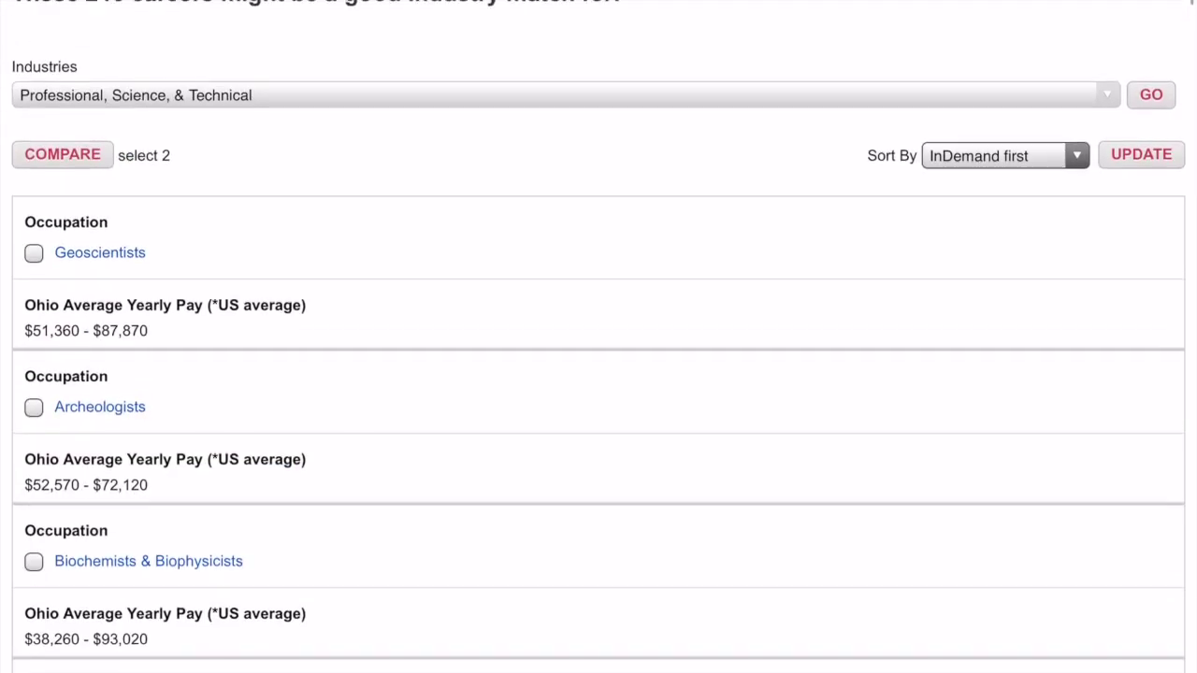
{"action": "scroll", "coordinate": [598, 337], "scroll_direction": "down", "scroll_amount": 2}
{"action": "scroll", "coordinate": [598, 336], "scroll_direction": "up", "scroll_amount": 1}
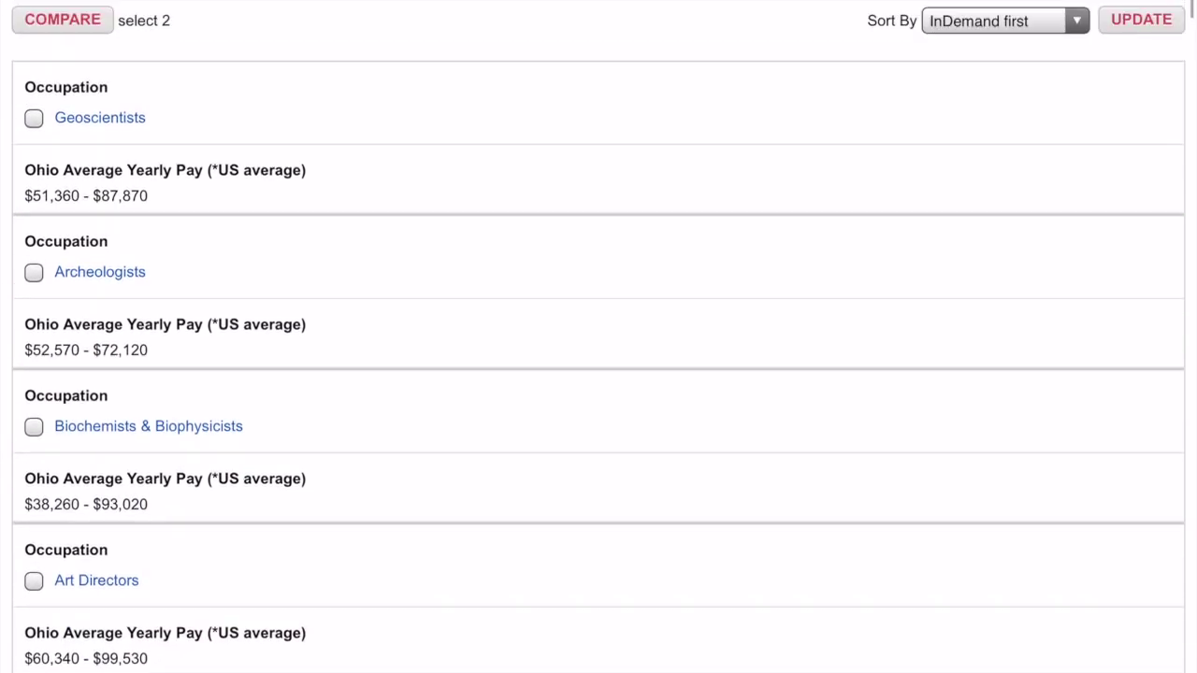
{"action": "scroll", "coordinate": [599, 336], "scroll_direction": "down", "scroll_amount": 1}
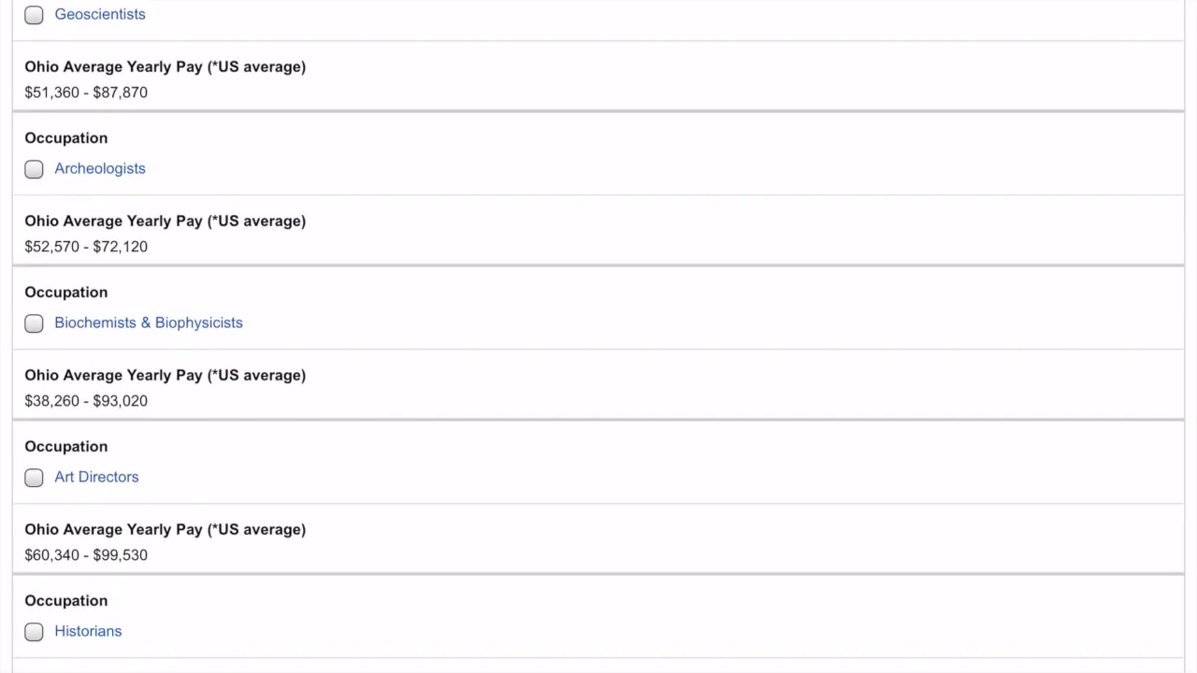
{"action": "scroll", "coordinate": [598, 336], "scroll_direction": "up", "scroll_amount": 2}
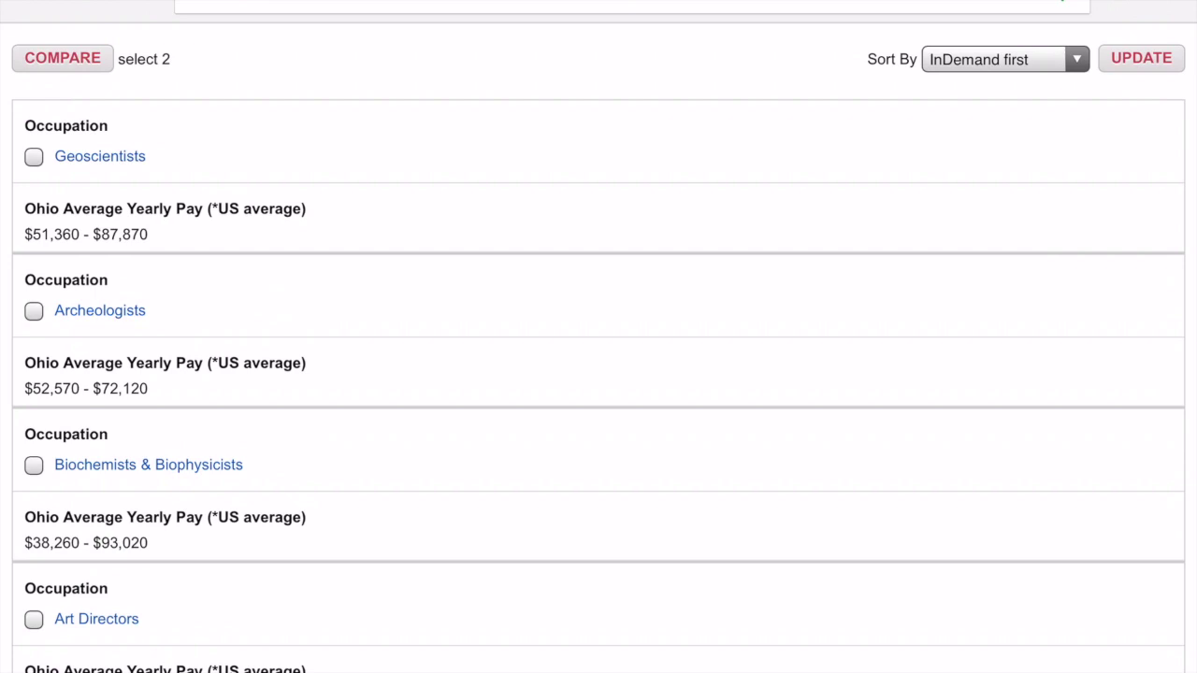
{"action": "scroll", "coordinate": [599, 337], "scroll_direction": "down", "scroll_amount": 4}
{"action": "scroll", "coordinate": [598, 336], "scroll_direction": "up", "scroll_amount": 7}
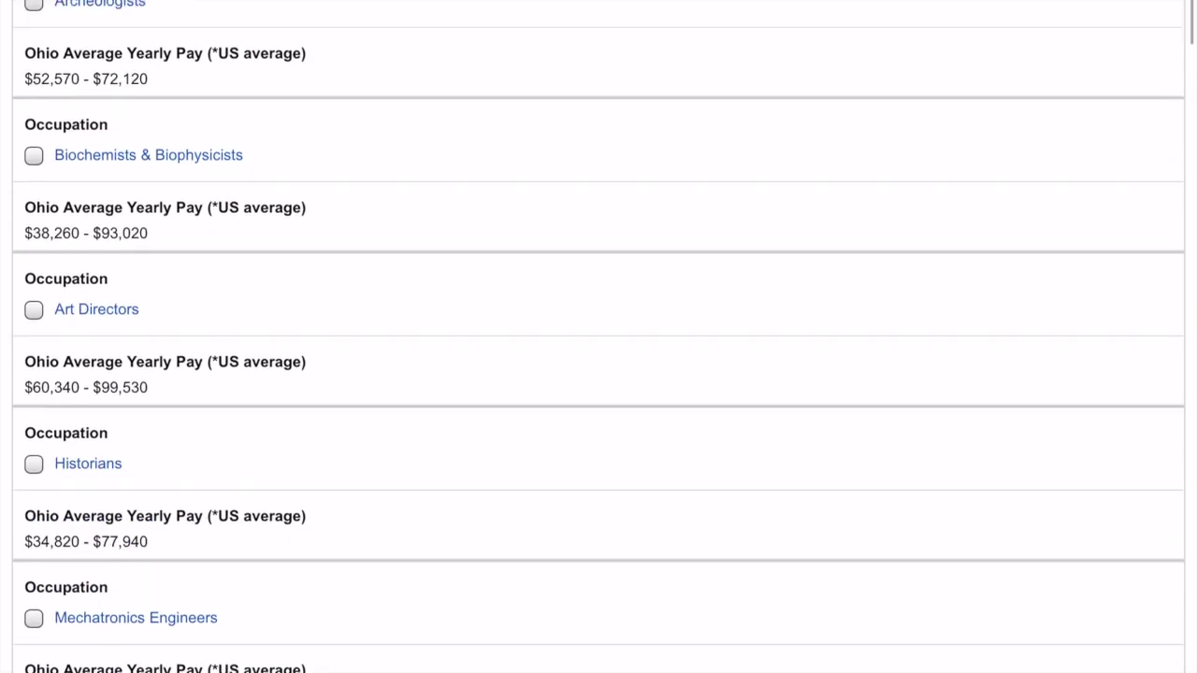
{"action": "scroll", "coordinate": [599, 336], "scroll_direction": "down", "scroll_amount": 1}
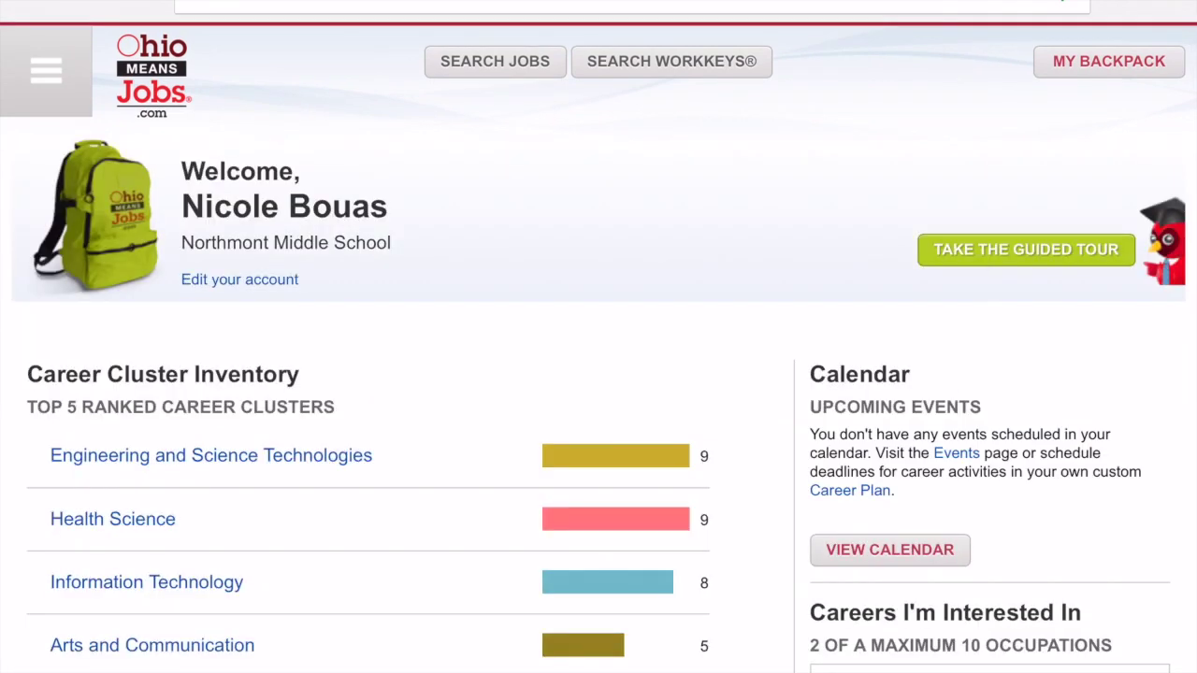
{"action": "scroll", "coordinate": [599, 336], "scroll_direction": "down", "scroll_amount": 3}
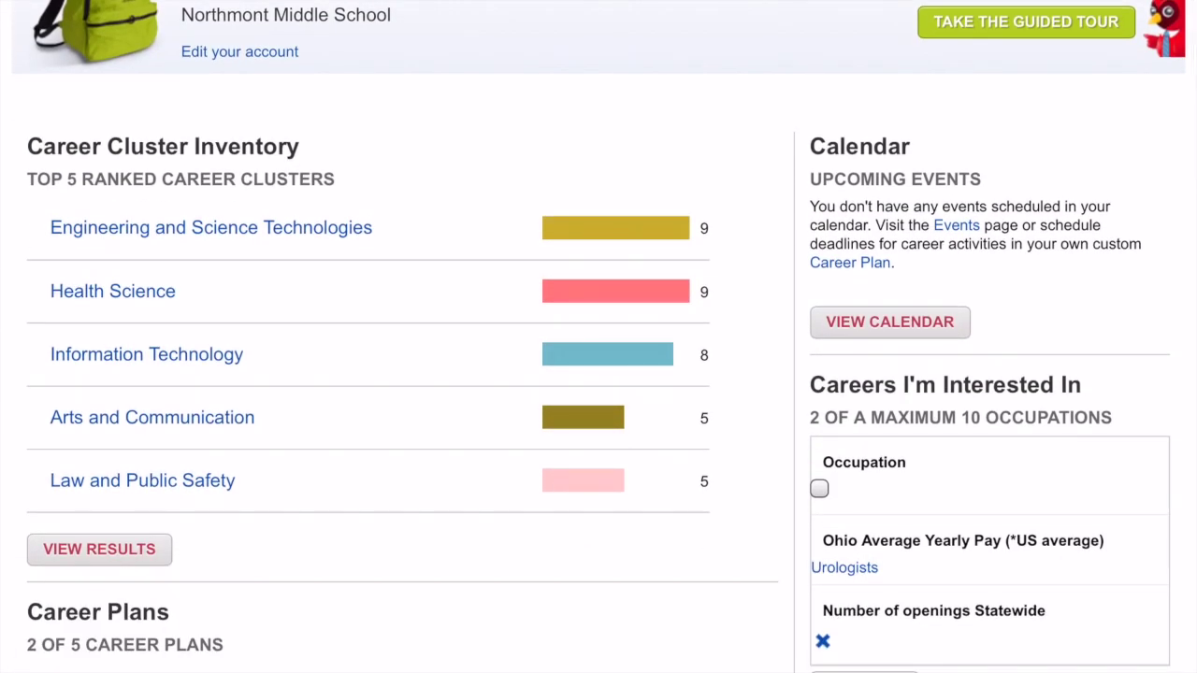